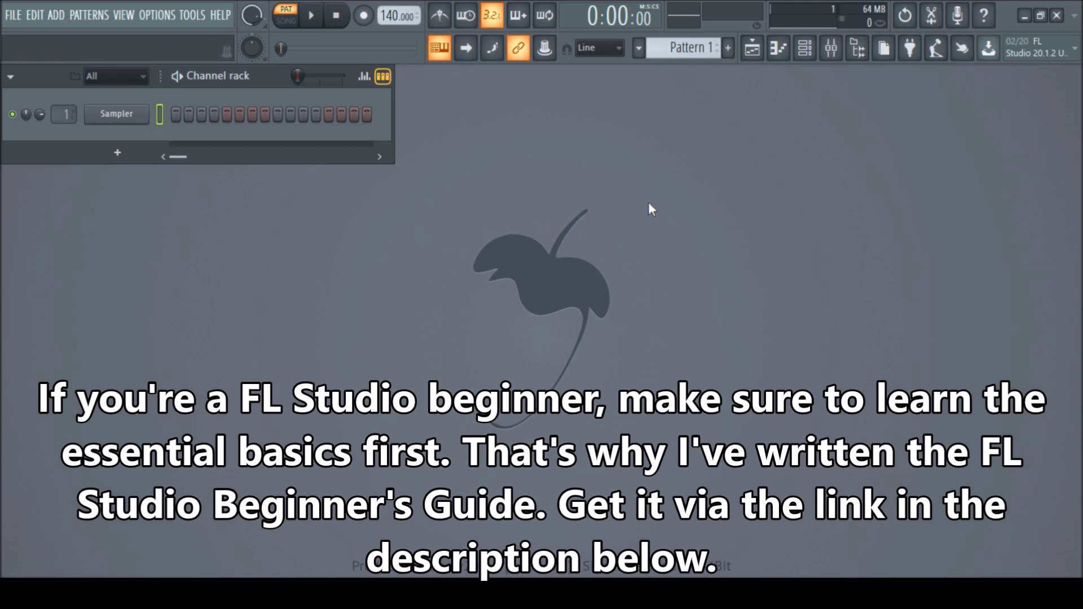
- Add a 3x Osc, an FL Keys and a second 3x Osc instrument channel
{"action": "left_click", "coordinate": [53, 15]}
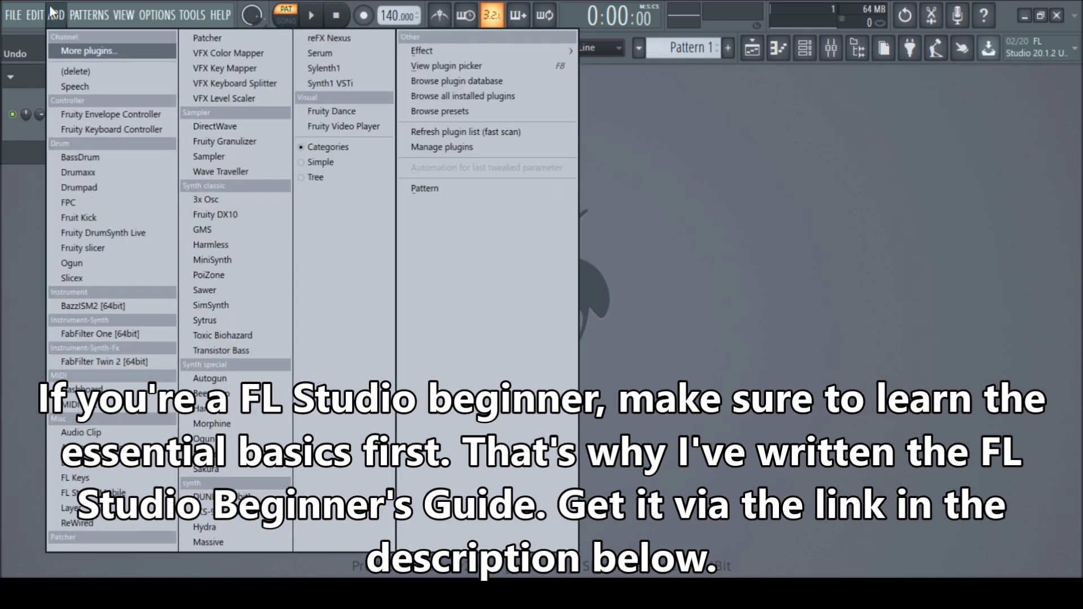
{"action": "left_click", "coordinate": [205, 198]}
{"action": "left_click", "coordinate": [56, 15]}
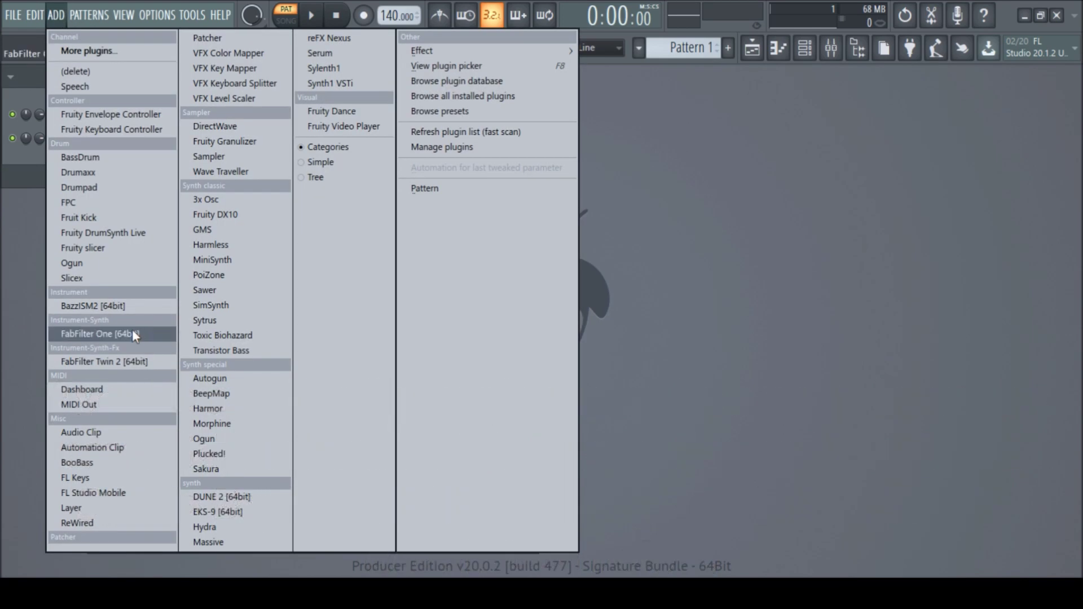
{"action": "left_click", "coordinate": [101, 477]}
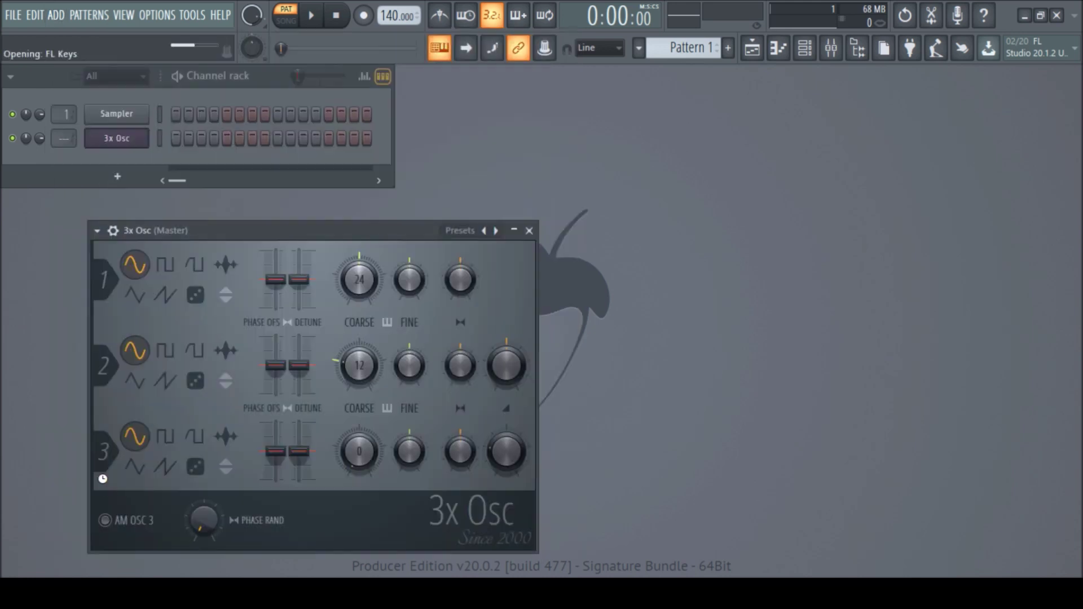
{"action": "left_click_drag", "start_coordinate": [314, 248], "coordinate": [782, 111]}
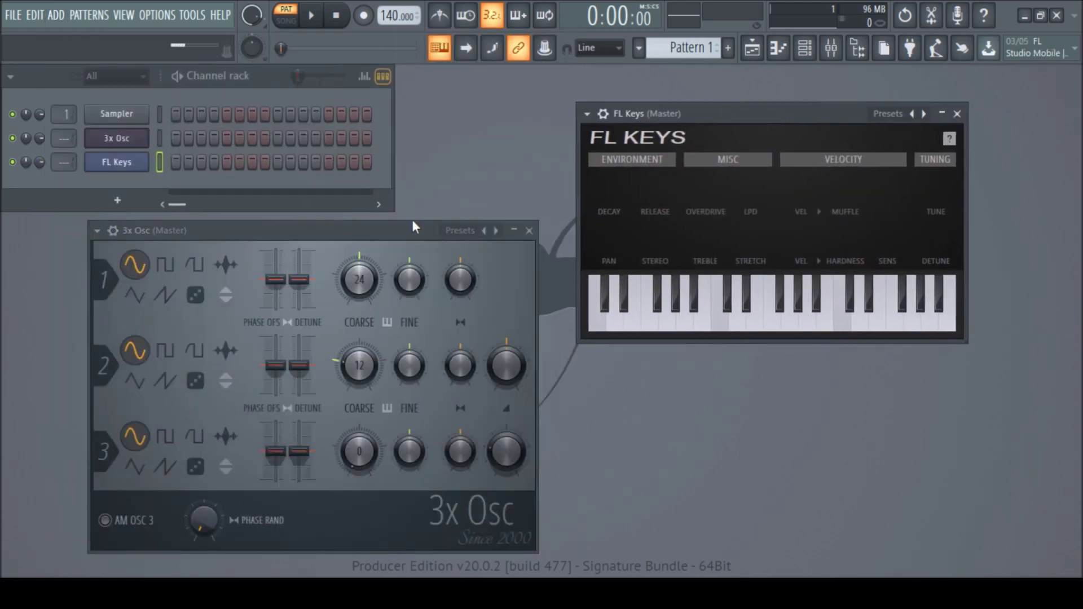
{"action": "mouse_move", "coordinate": [411, 226]}
{"action": "left_mouse_down"}
{"action": "mouse_move", "coordinate": [442, 221]}
{"action": "mouse_move", "coordinate": [415, 222]}
{"action": "left_mouse_up"}
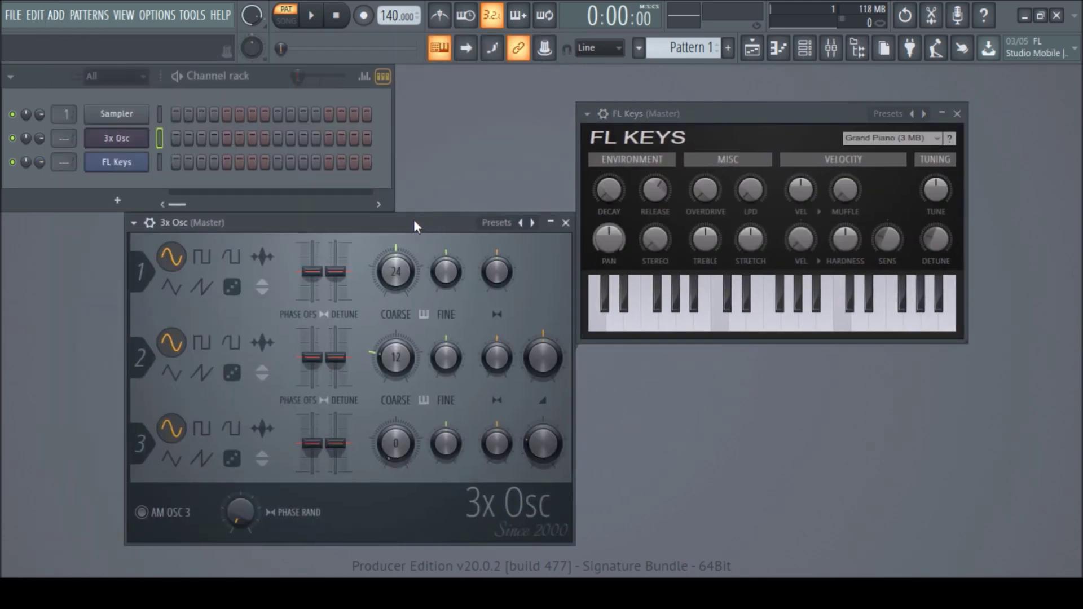
{"action": "left_click", "coordinate": [62, 14]}
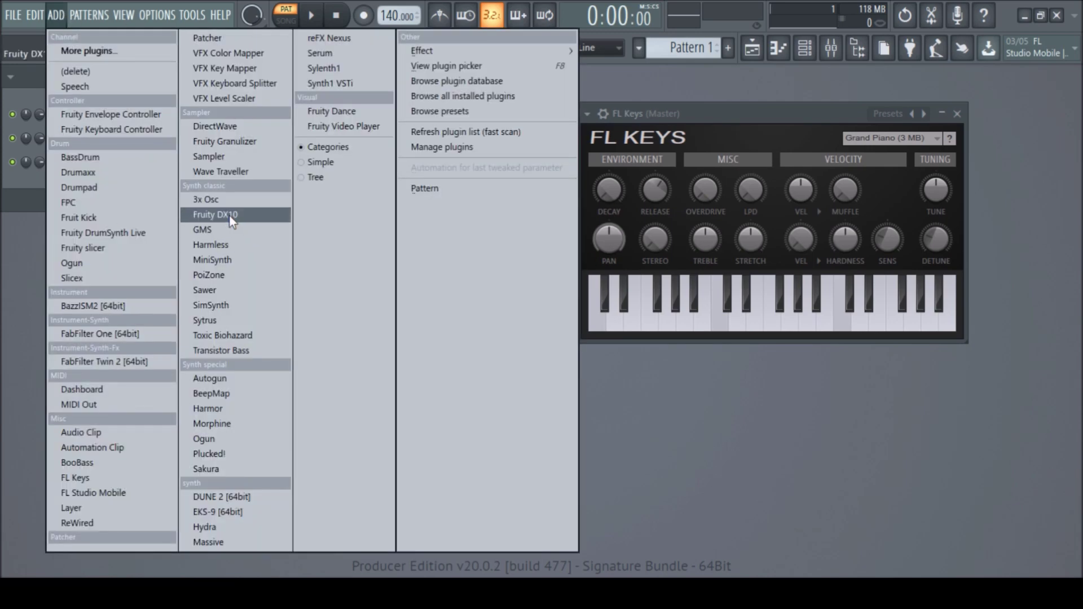
{"action": "left_click", "coordinate": [223, 197]}
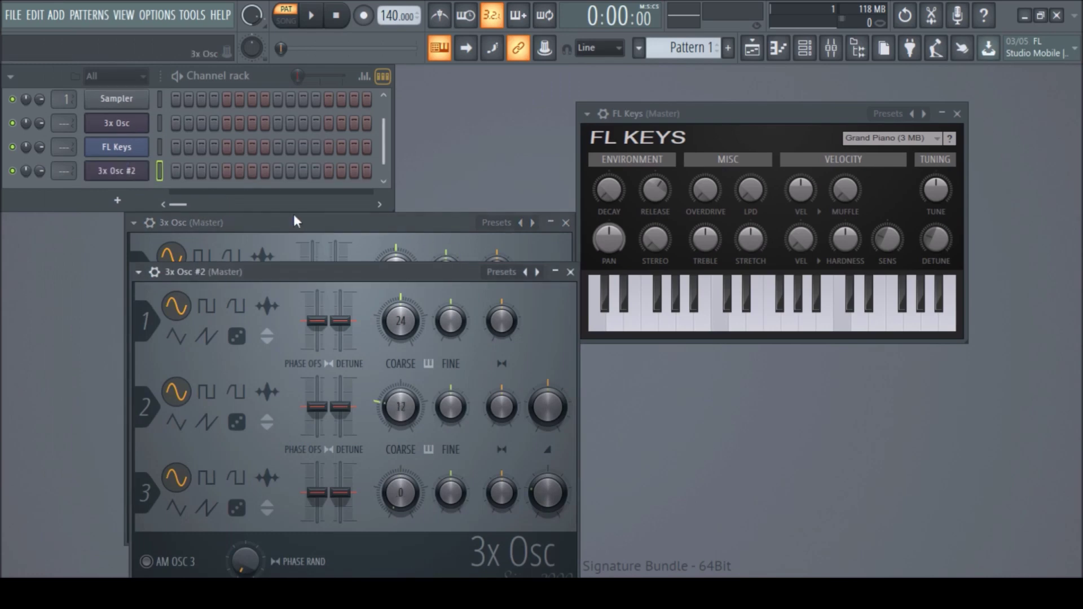
- Close the 3x Osc #2, 3x Osc and FL Keys plugin windows
{"action": "left_click", "coordinate": [570, 272]}
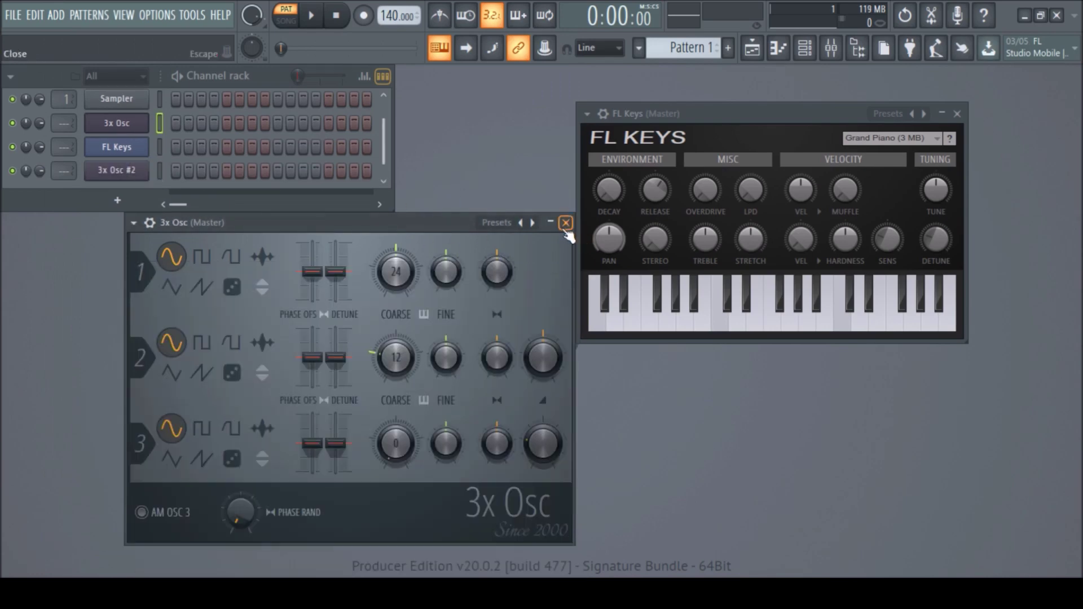
{"action": "left_click", "coordinate": [565, 222]}
{"action": "left_click", "coordinate": [956, 113]}
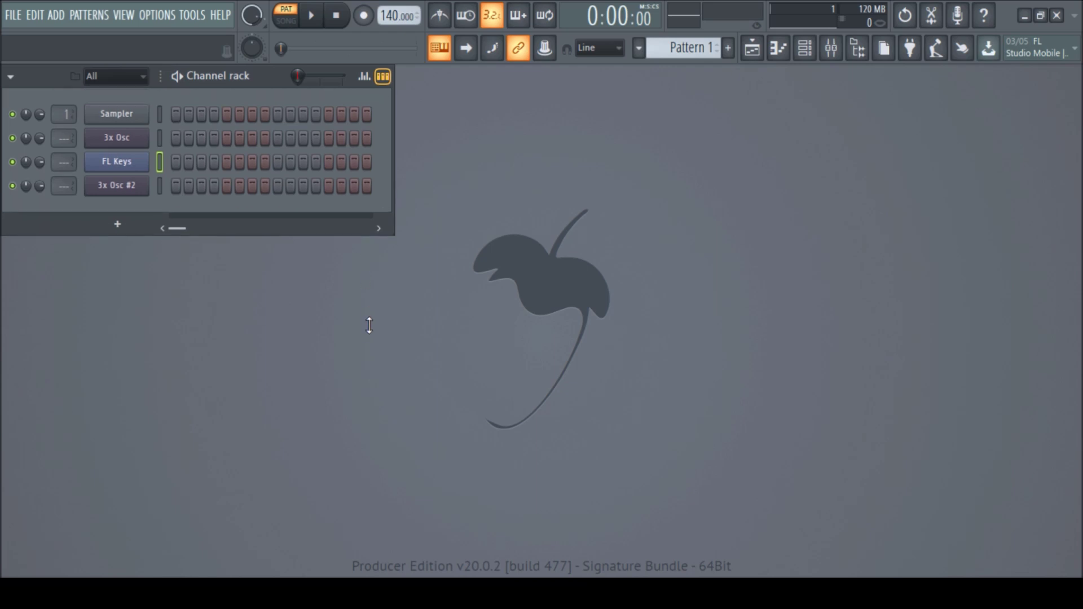
- Delete the Sampler channel, then bring up the 3x Osc channel's menu
{"action": "right_click", "coordinate": [135, 137]}
{"action": "left_click", "coordinate": [225, 287]}
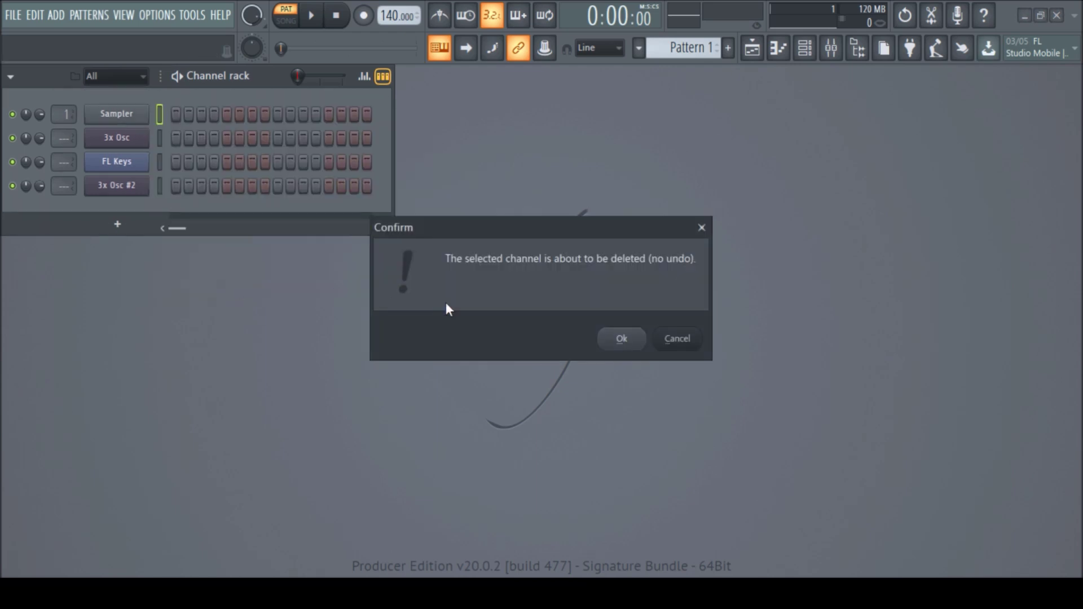
{"action": "left_click", "coordinate": [617, 338]}
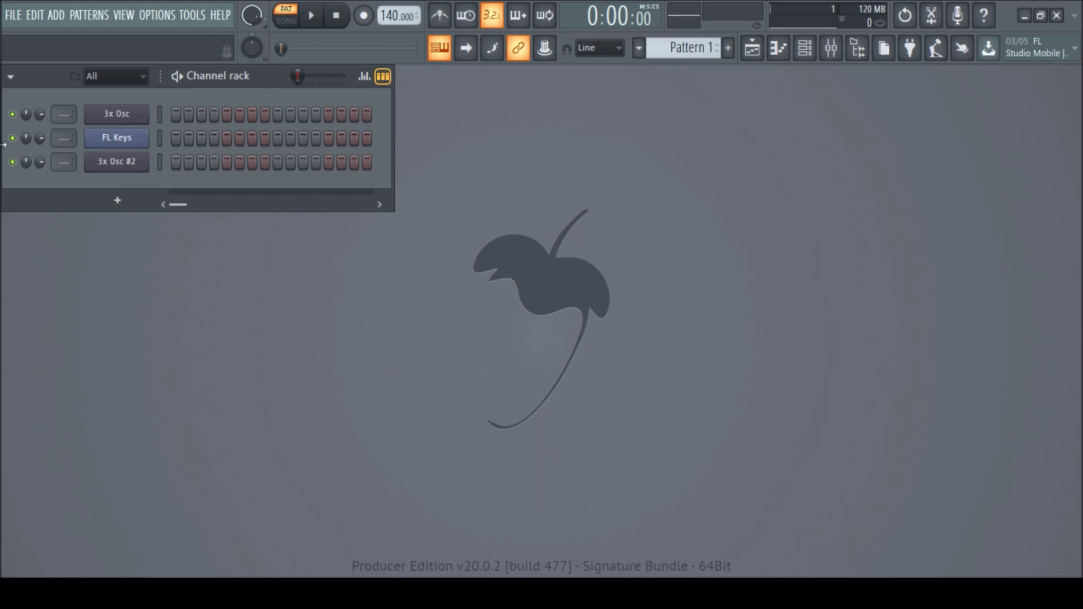
{"action": "right_click", "coordinate": [145, 115]}
- In the 3x Osc piano roll, draw four G4 notes on beats 1–4
{"action": "left_click", "coordinate": [159, 116]}
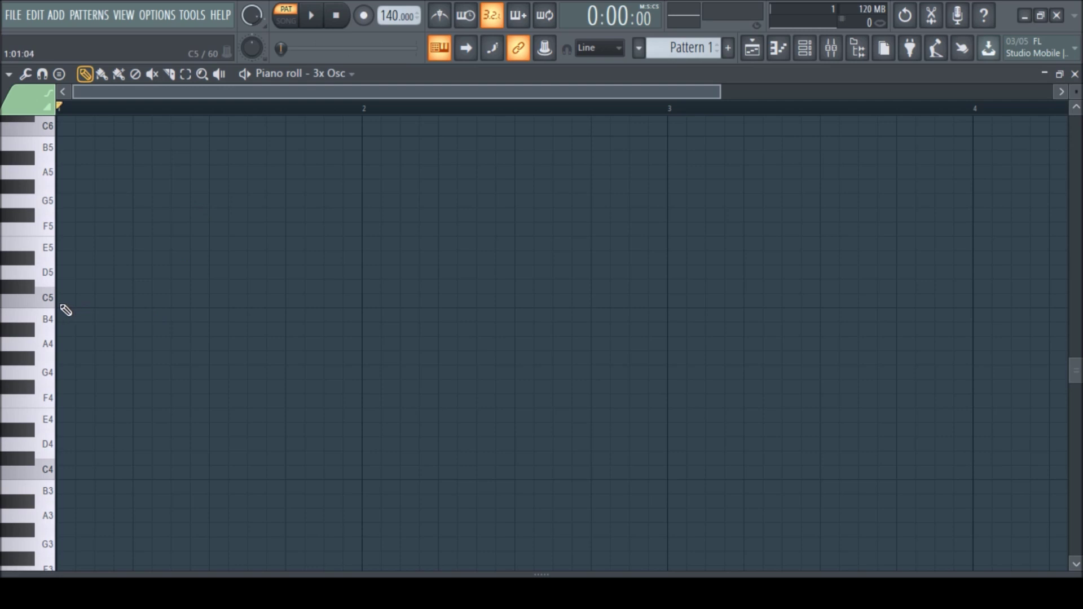
{"action": "left_click", "coordinate": [62, 305]}
{"action": "right_click", "coordinate": [93, 308]}
{"action": "left_click", "coordinate": [66, 372]}
{"action": "left_click", "coordinate": [135, 372]}
{"action": "left_click", "coordinate": [209, 372]}
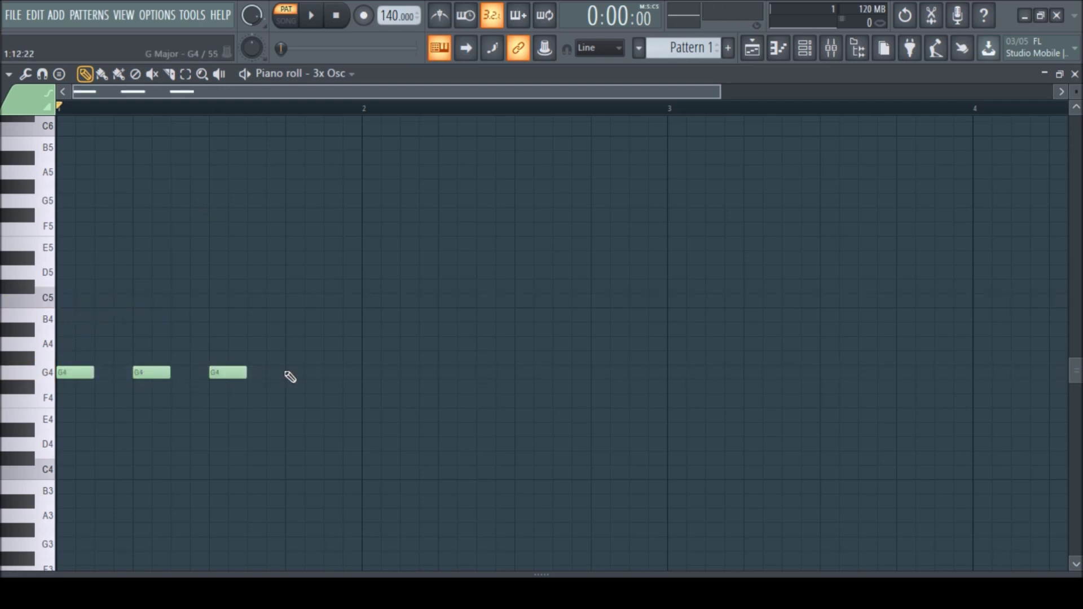
{"action": "left_click", "coordinate": [287, 372]}
{"action": "left_click", "coordinate": [1074, 73]}
- In the FL Keys piano roll, draw four A#5 notes on beats 1–4
{"action": "right_click", "coordinate": [121, 137]}
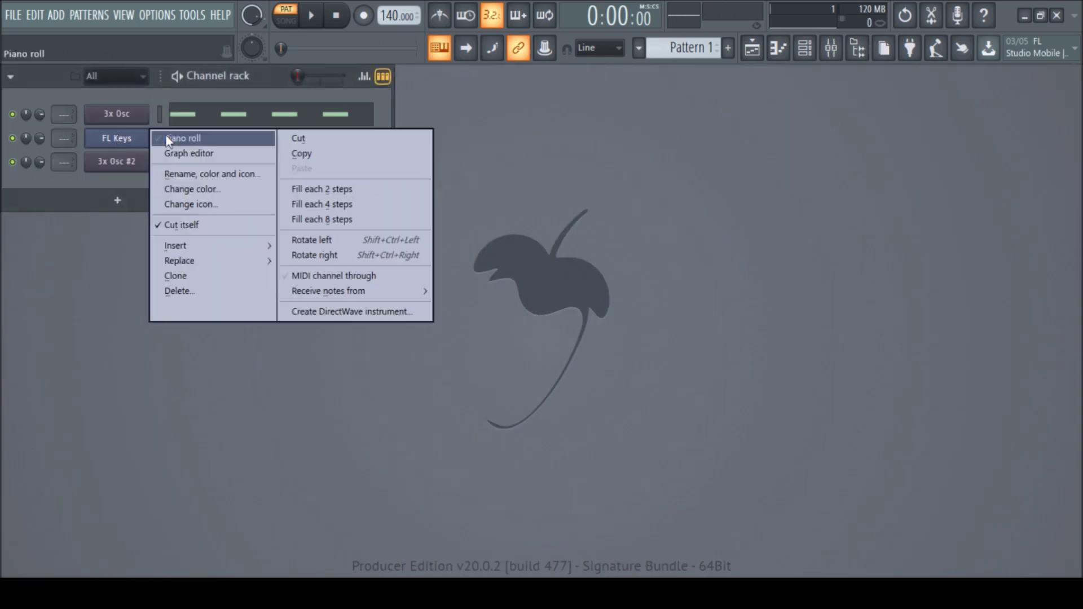
{"action": "left_click", "coordinate": [169, 140]}
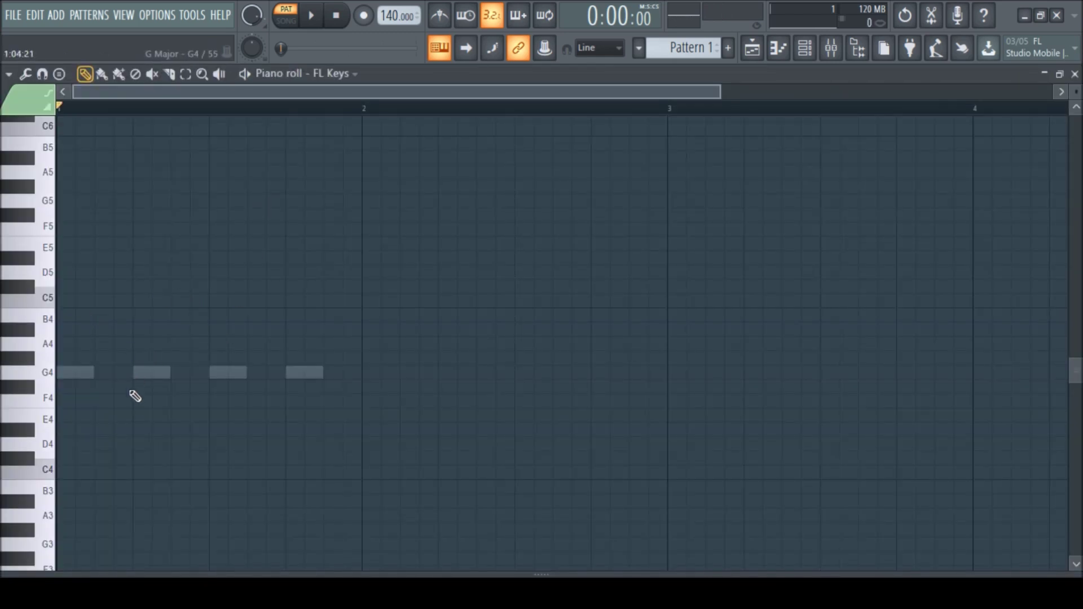
{"action": "left_click_drag", "start_coordinate": [82, 338], "coordinate": [74, 158]}
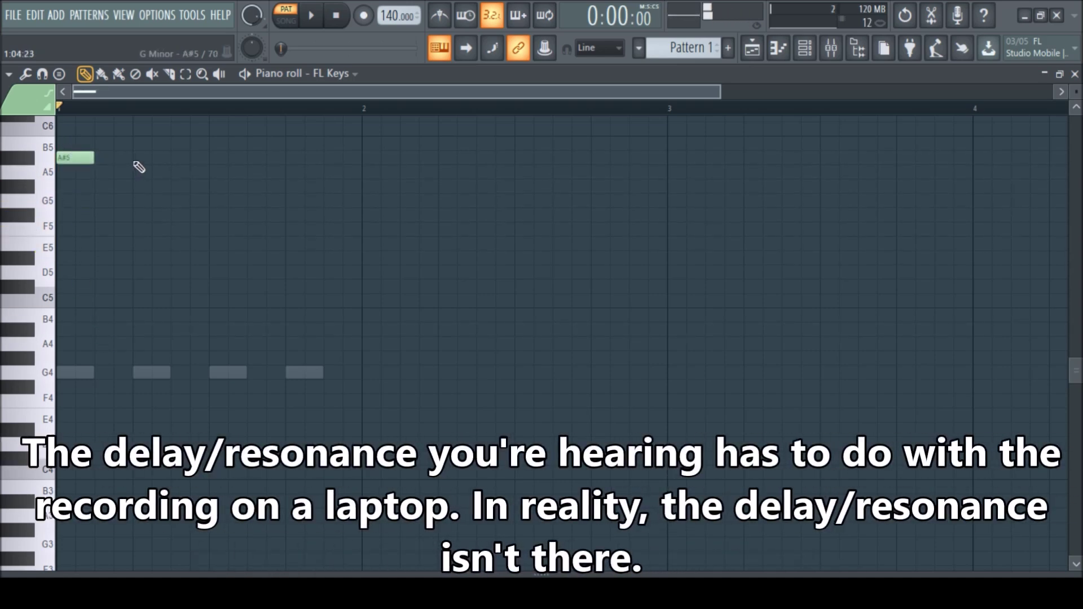
{"action": "left_click", "coordinate": [135, 158]}
{"action": "left_click", "coordinate": [212, 157]}
{"action": "left_click", "coordinate": [288, 158]}
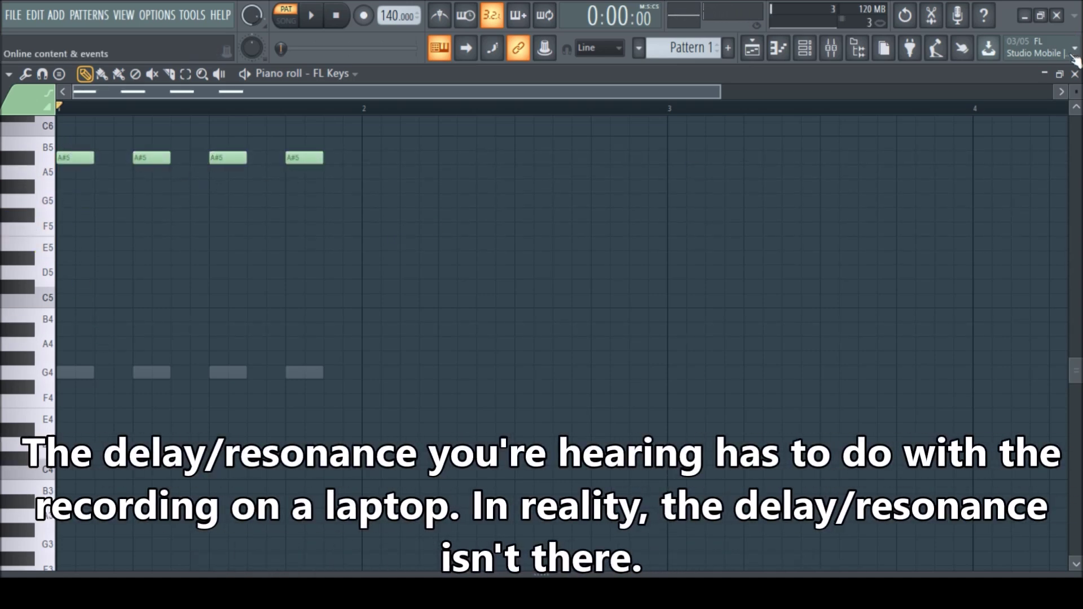
{"action": "left_click", "coordinate": [1074, 74]}
- In the 3x Osc #2 piano roll, draw four offbeat G3 notes
{"action": "right_click", "coordinate": [117, 163]}
{"action": "left_click", "coordinate": [181, 162]}
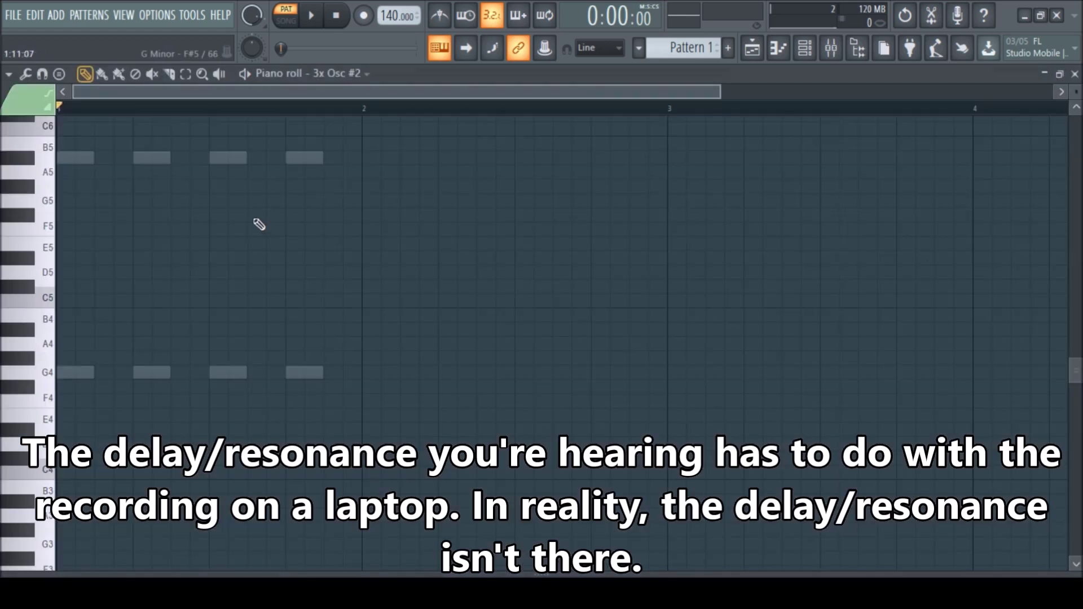
{"action": "scroll", "coordinate": [258, 225], "scroll_direction": "up", "scroll_amount": 2}
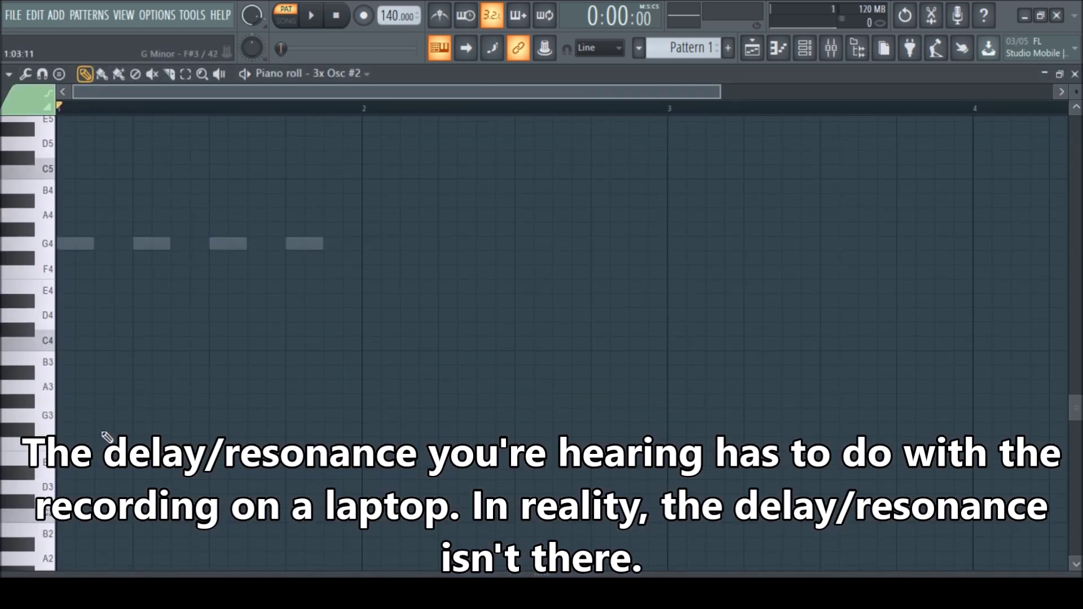
{"action": "left_click", "coordinate": [99, 415]}
{"action": "left_click", "coordinate": [176, 415]}
{"action": "left_click", "coordinate": [251, 415]}
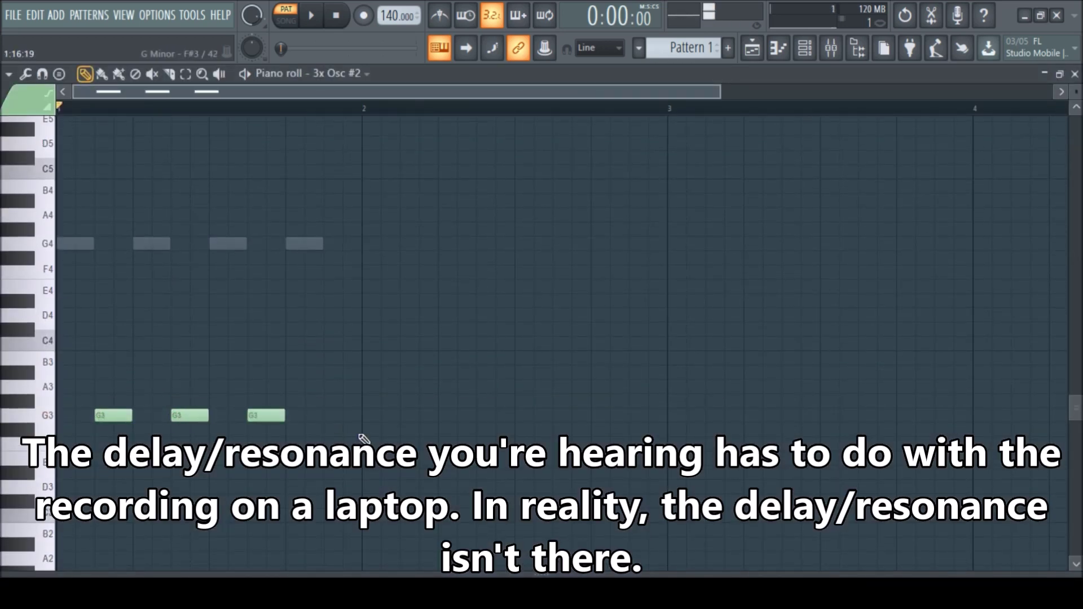
{"action": "left_click", "coordinate": [328, 415]}
{"action": "left_click", "coordinate": [1074, 74]}
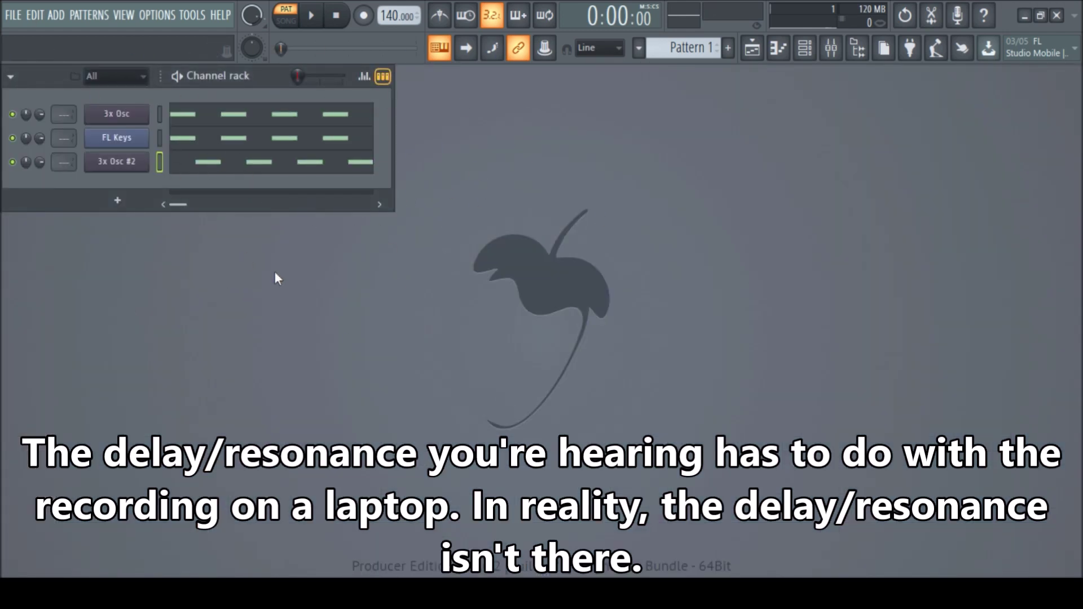
- Preview Pattern 1, then switch 3x Osc oscillators 1–3 to saw waves
{"action": "left_click", "coordinate": [311, 15]}
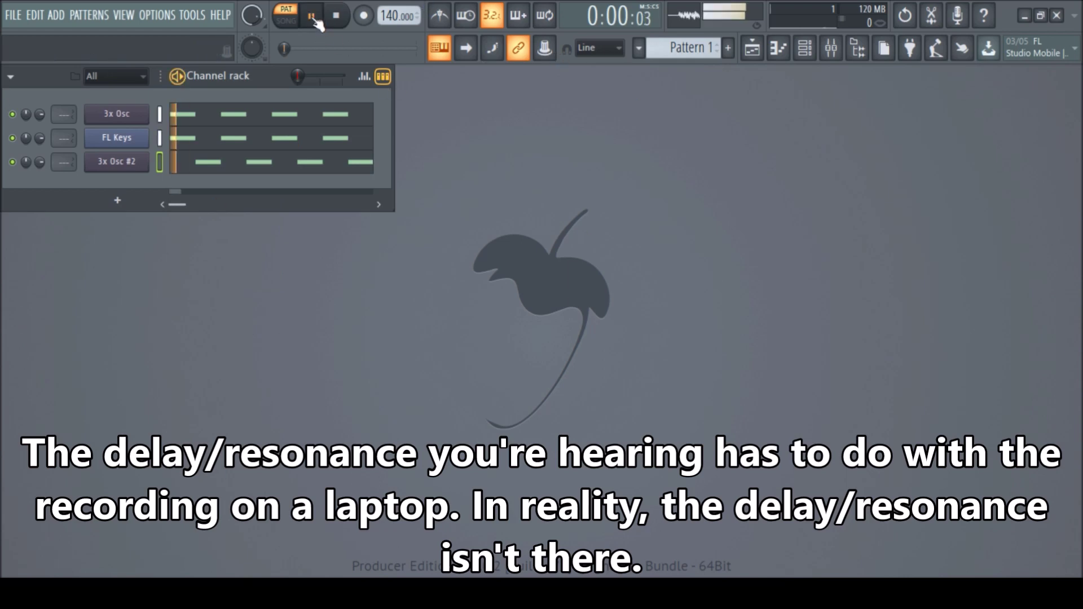
{"action": "left_click", "coordinate": [344, 16]}
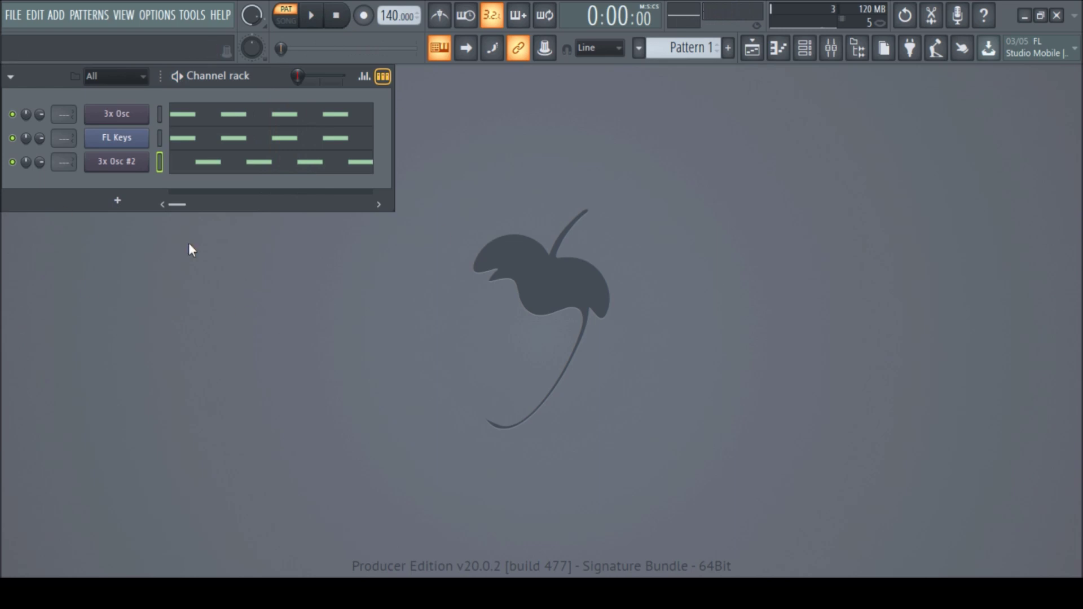
{"action": "left_click", "coordinate": [120, 118]}
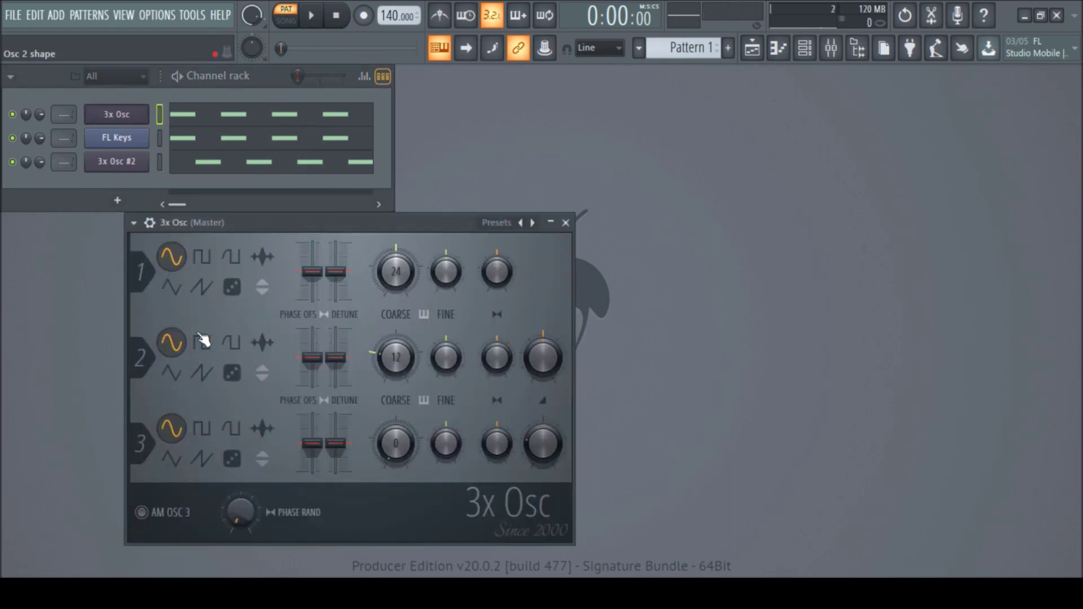
{"action": "left_click", "coordinate": [201, 287]}
{"action": "left_click", "coordinate": [202, 372]}
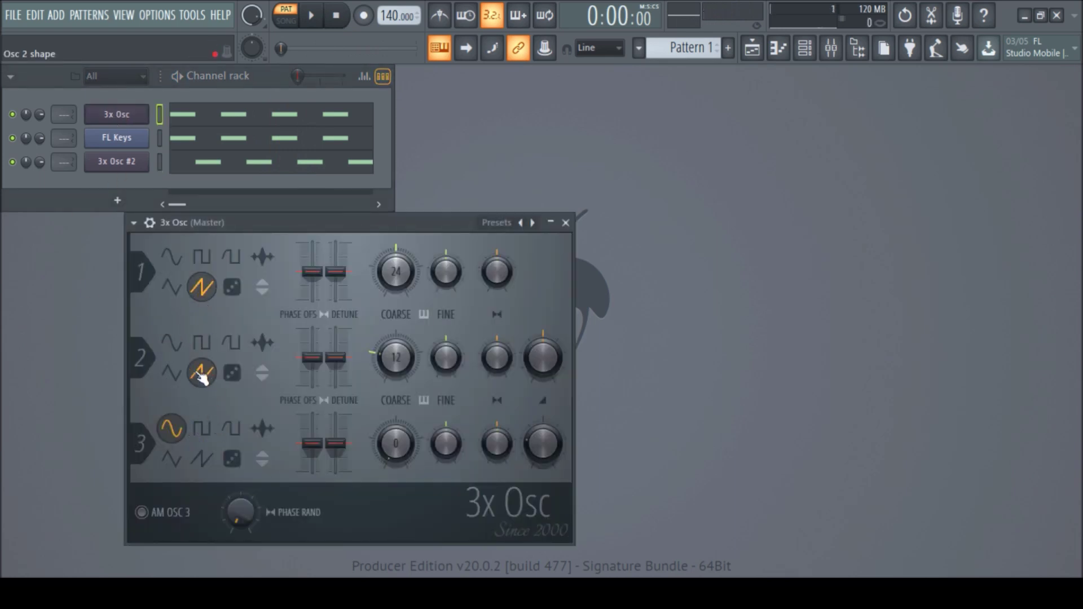
{"action": "left_click", "coordinate": [202, 457]}
{"action": "left_click", "coordinate": [566, 222]}
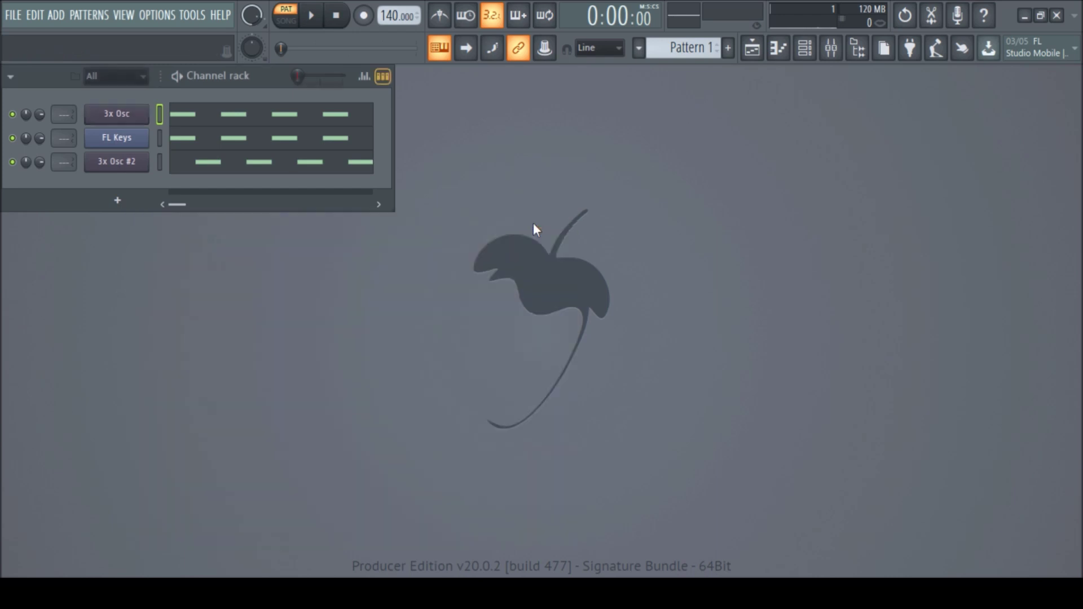
- Switch 3x Osc #2 oscillators 1–3 to saw waves and play the pattern
{"action": "left_click", "coordinate": [144, 169]}
{"action": "left_click", "coordinate": [207, 337]}
{"action": "left_click", "coordinate": [206, 423]}
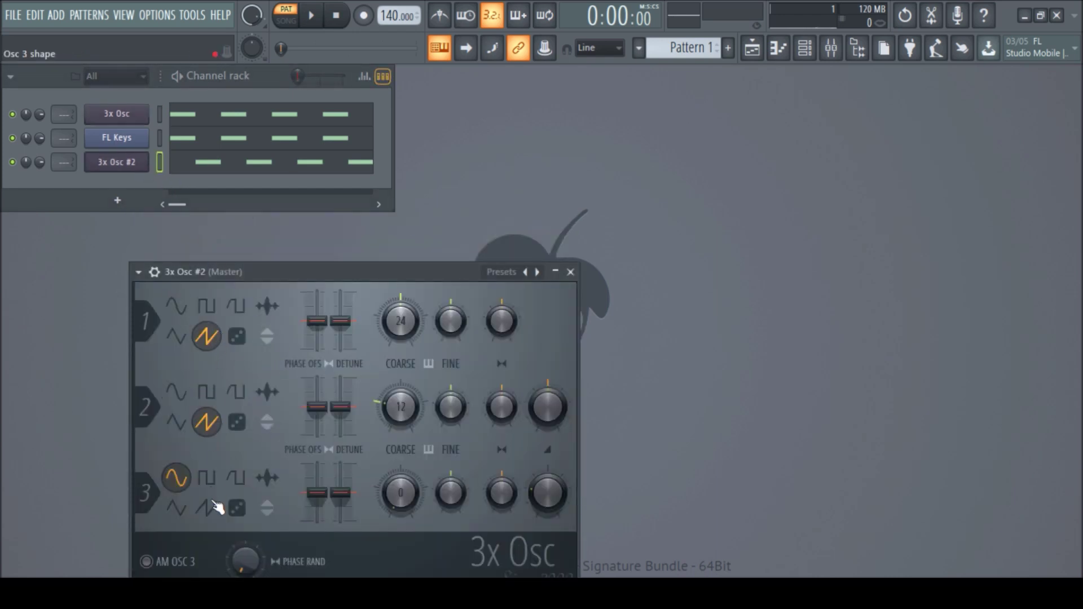
{"action": "left_click", "coordinate": [214, 506]}
{"action": "left_click", "coordinate": [571, 272]}
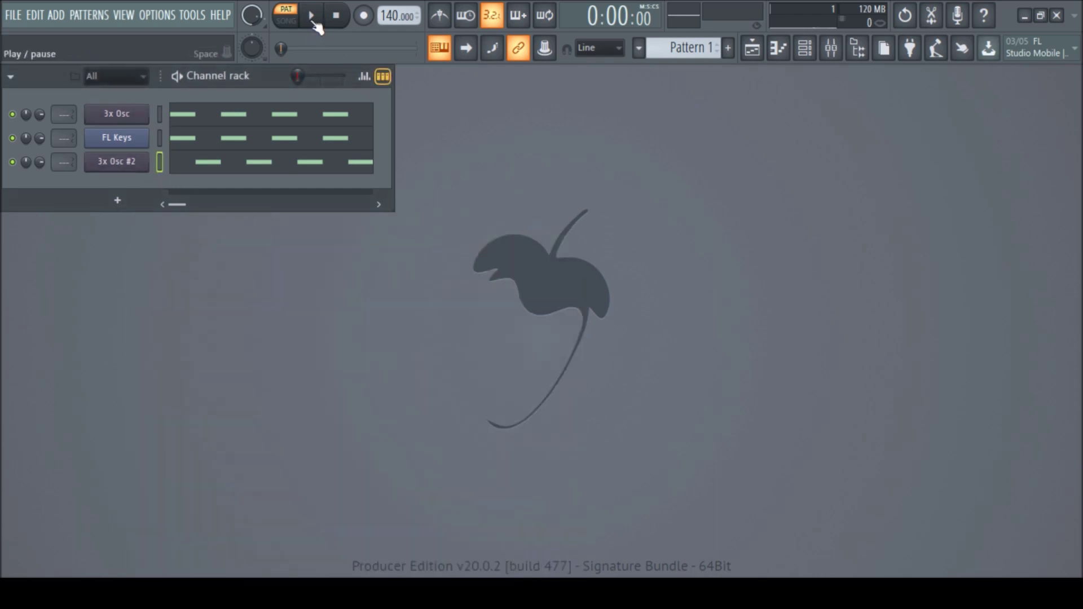
{"action": "left_click", "coordinate": [313, 22]}
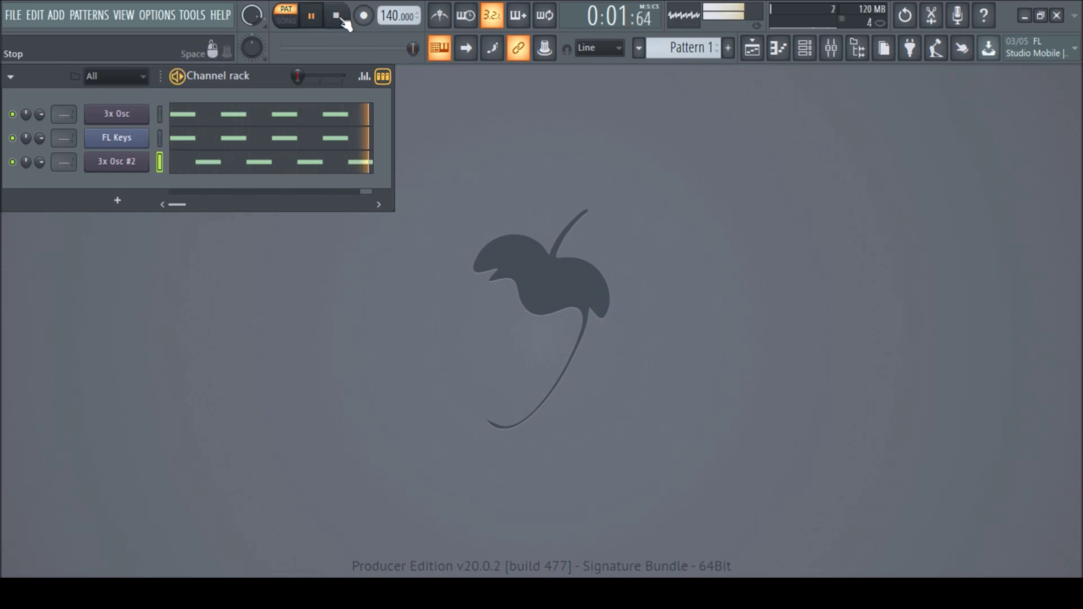
- Stop playback, create empty Patterns 2 and 3, and return to Pattern 1
{"action": "left_click", "coordinate": [340, 17]}
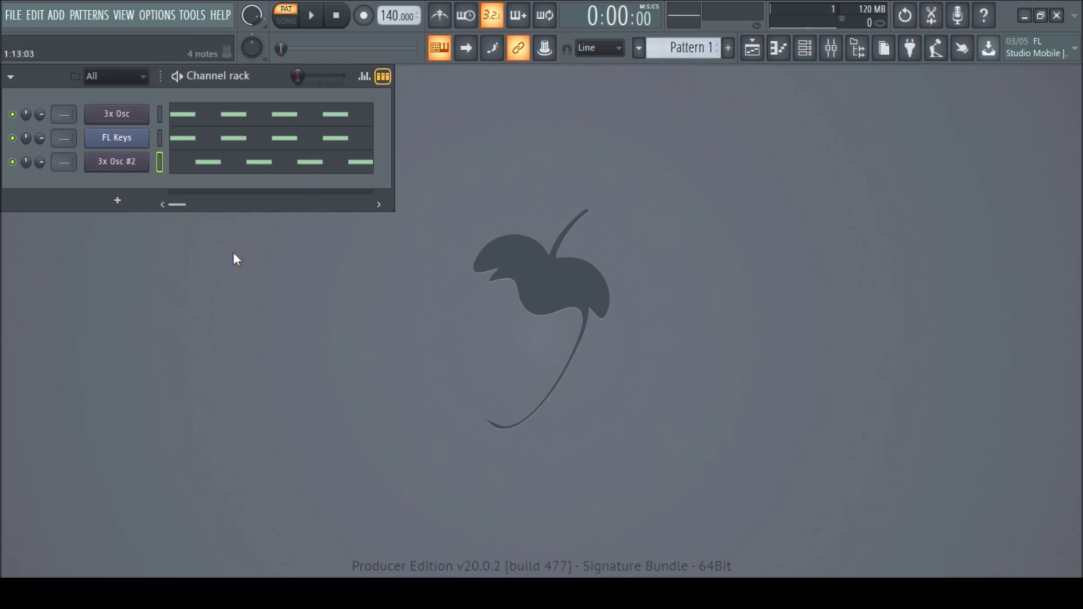
{"action": "left_click", "coordinate": [727, 47]}
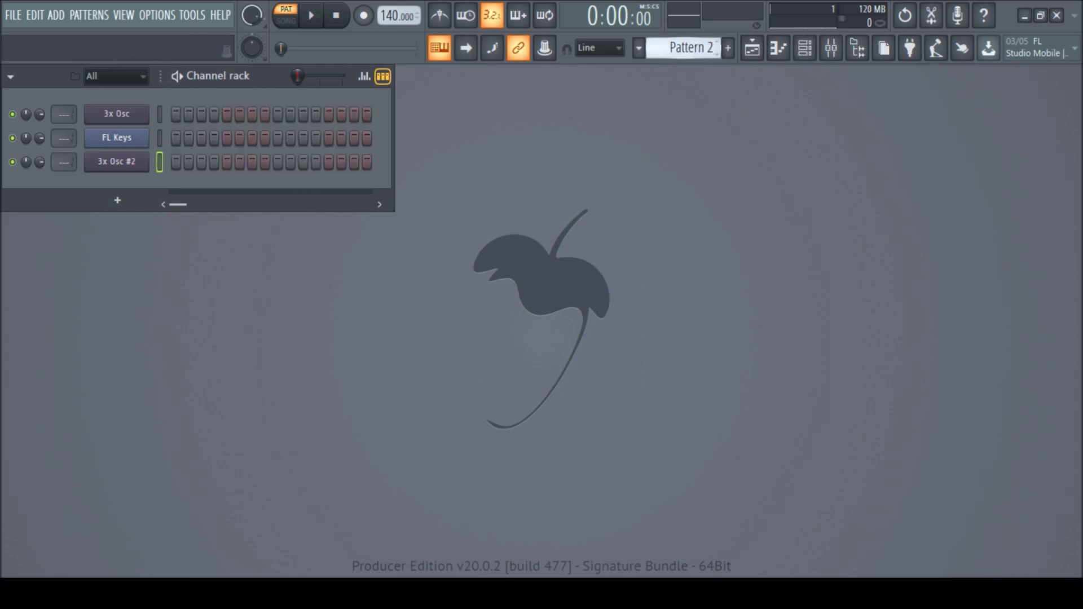
{"action": "left_click", "coordinate": [728, 48]}
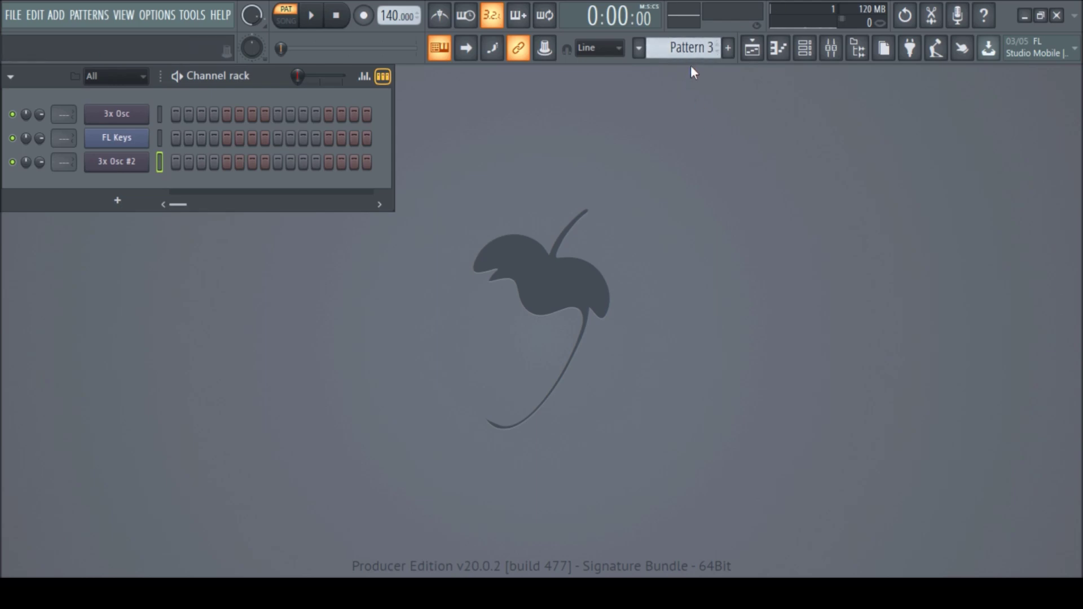
{"action": "scroll", "coordinate": [700, 48], "scroll_direction": "up", "scroll_amount": 2}
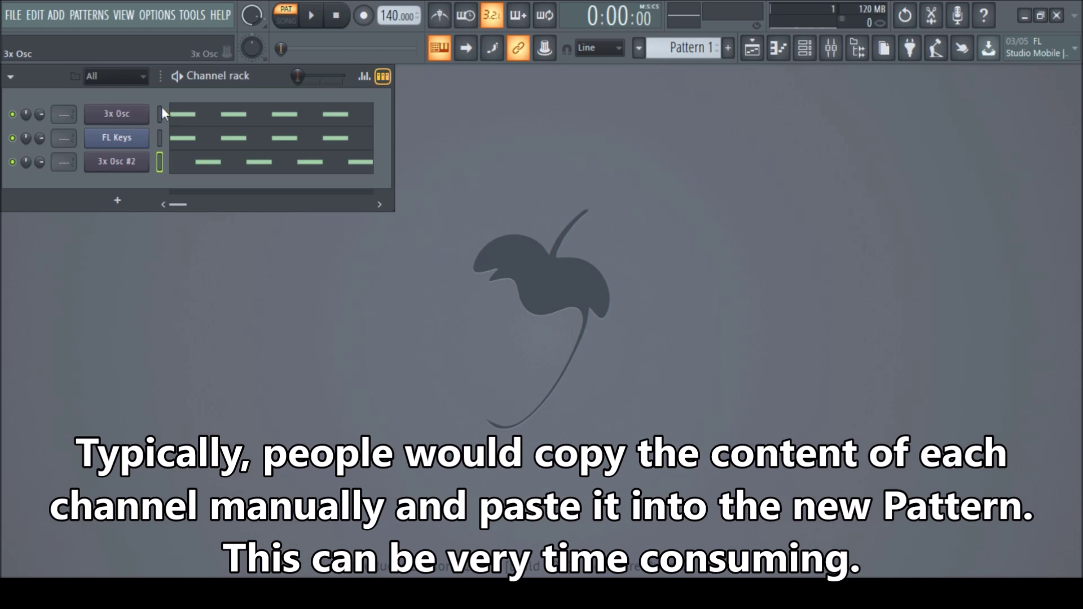
- Copy the 3x Osc notes from Pattern 1 and paste them into Pattern 2's 3x Osc
{"action": "right_click", "coordinate": [123, 120]}
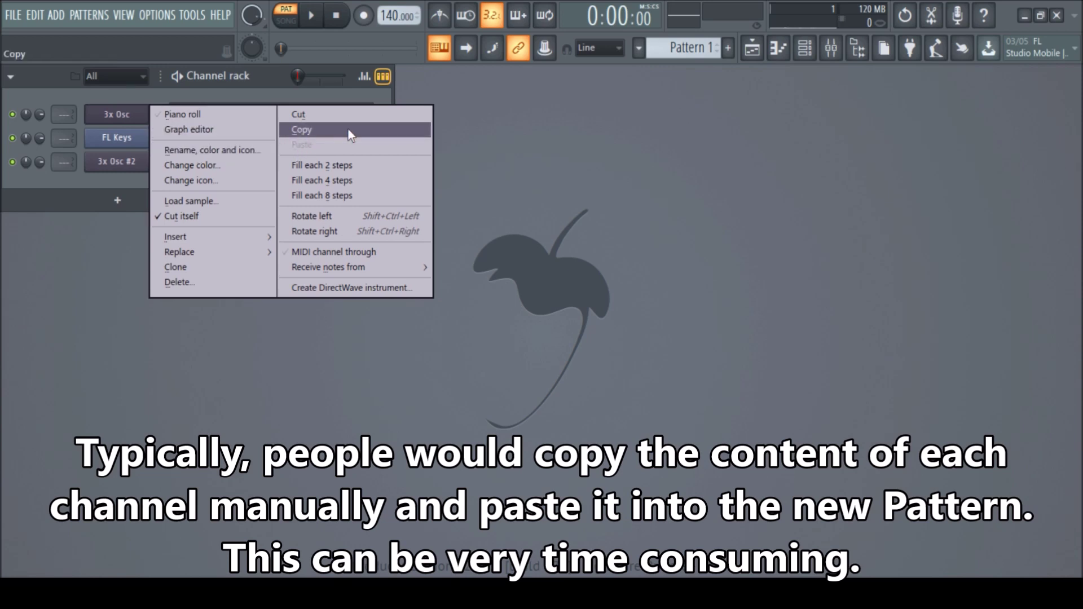
{"action": "left_click", "coordinate": [310, 131]}
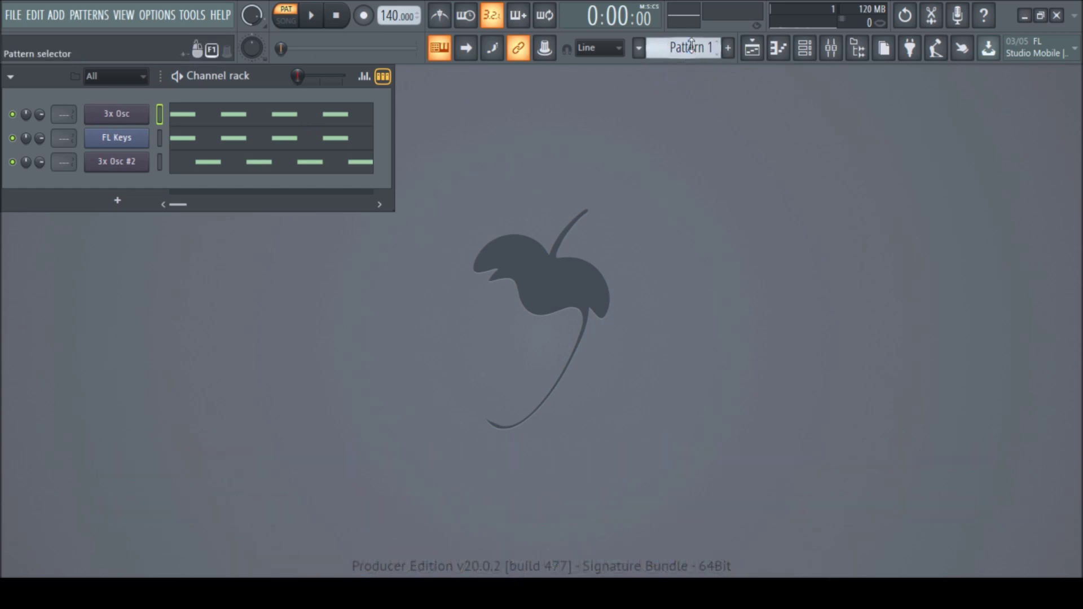
{"action": "scroll", "coordinate": [685, 47], "scroll_direction": "down", "scroll_amount": 1}
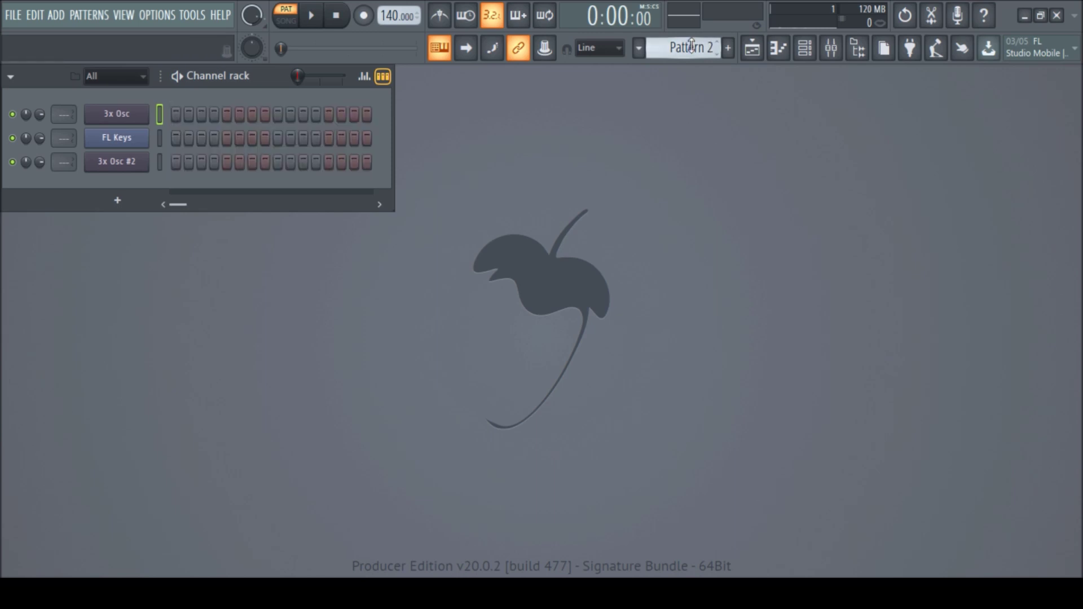
{"action": "right_click", "coordinate": [122, 119]}
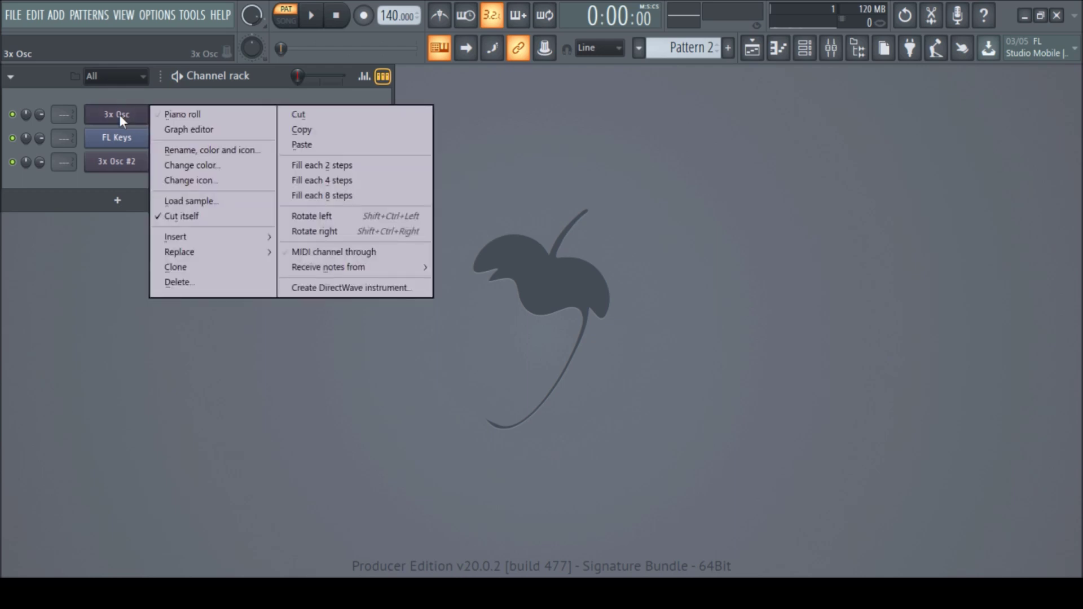
{"action": "left_click", "coordinate": [294, 144]}
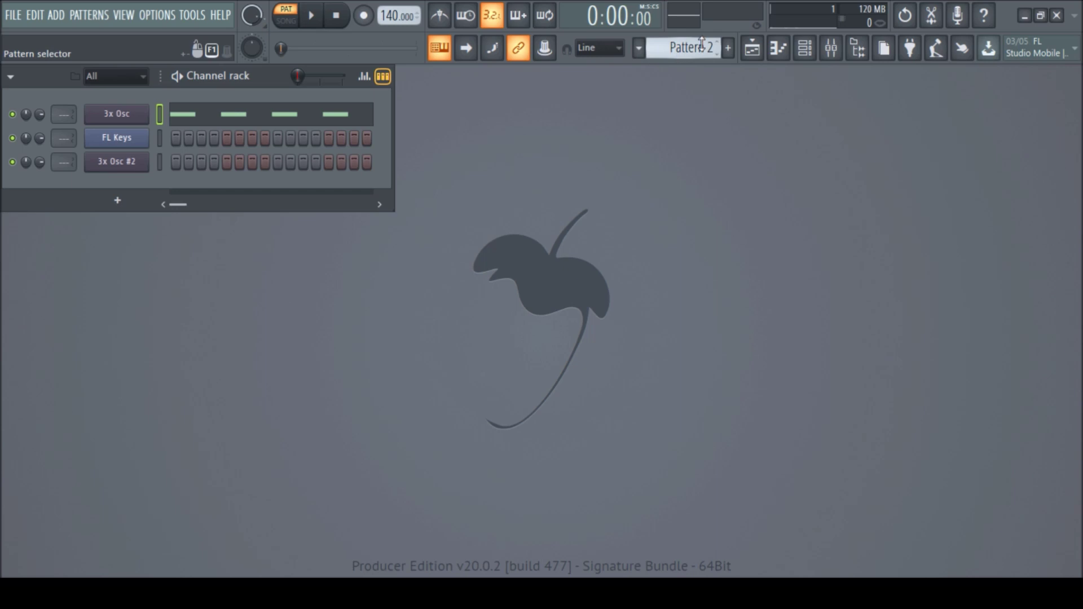
- Copy the FL Keys notes from Pattern 1 into Pattern 2's FL Keys channel
{"action": "scroll", "coordinate": [674, 51], "scroll_direction": "up", "scroll_amount": 1}
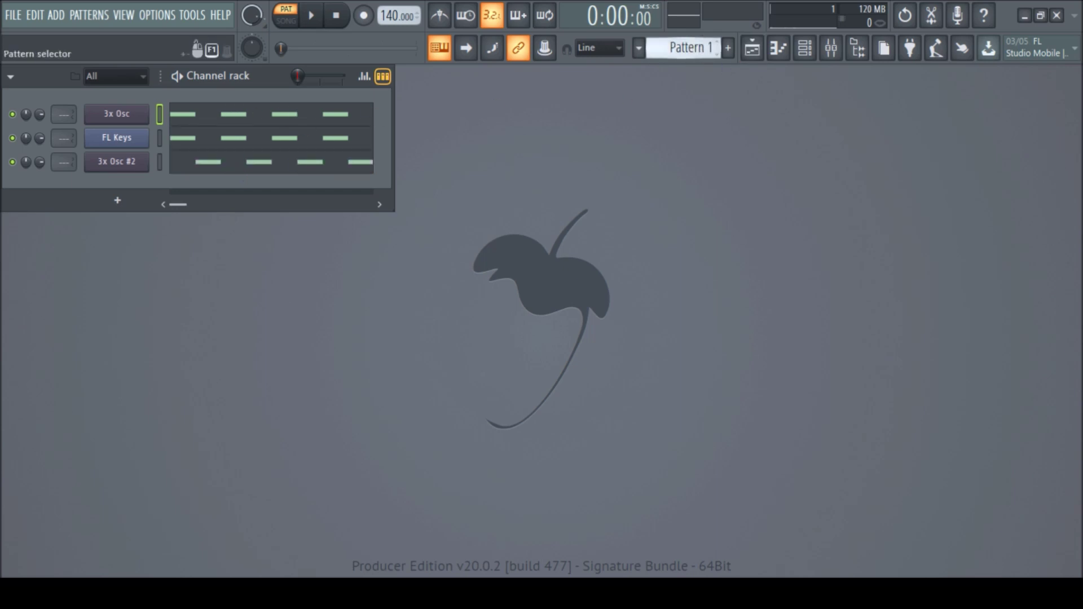
{"action": "scroll", "coordinate": [689, 45], "scroll_direction": "down", "scroll_amount": 1}
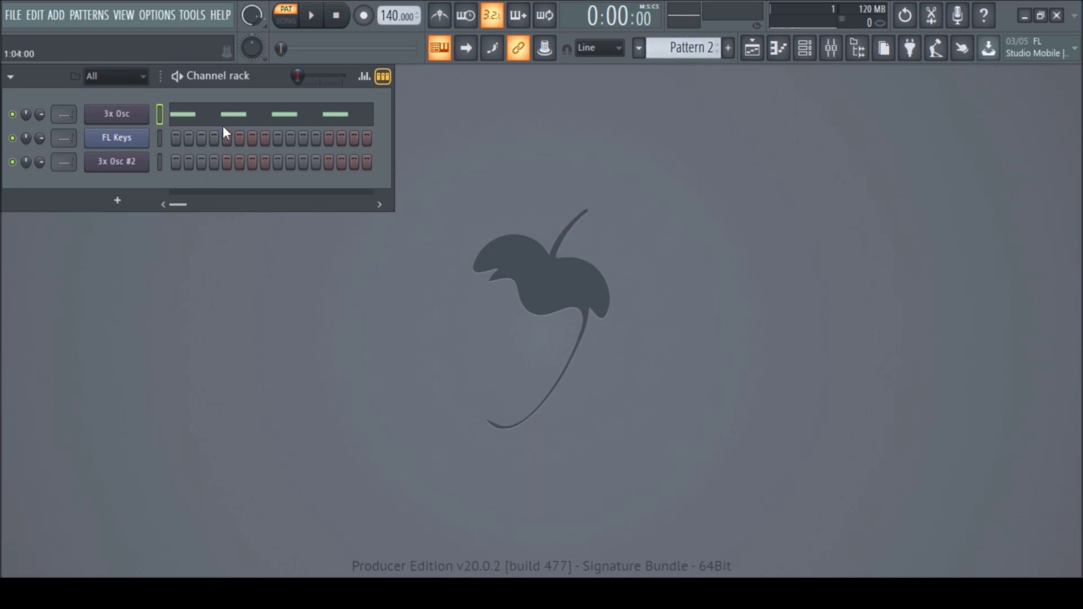
{"action": "scroll", "coordinate": [689, 48], "scroll_direction": "up", "scroll_amount": 1}
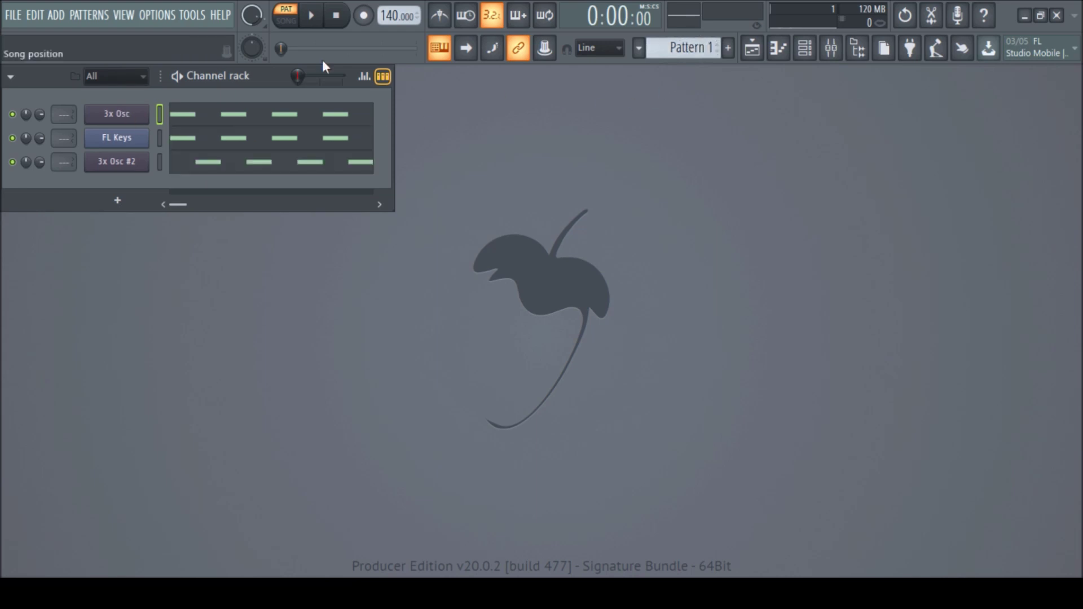
{"action": "right_click", "coordinate": [115, 138]}
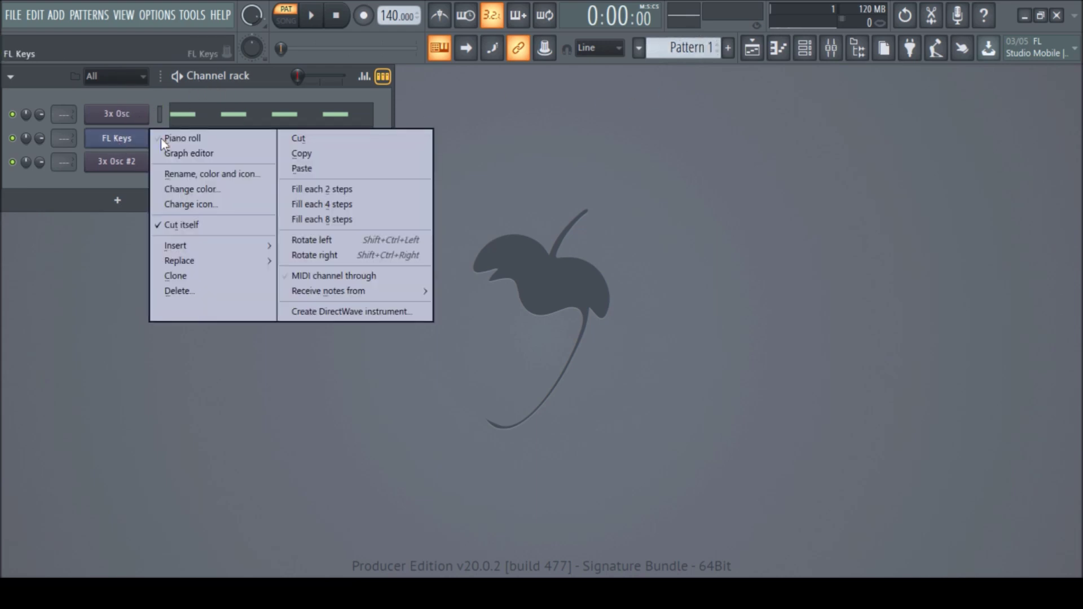
{"action": "left_click", "coordinate": [297, 153]}
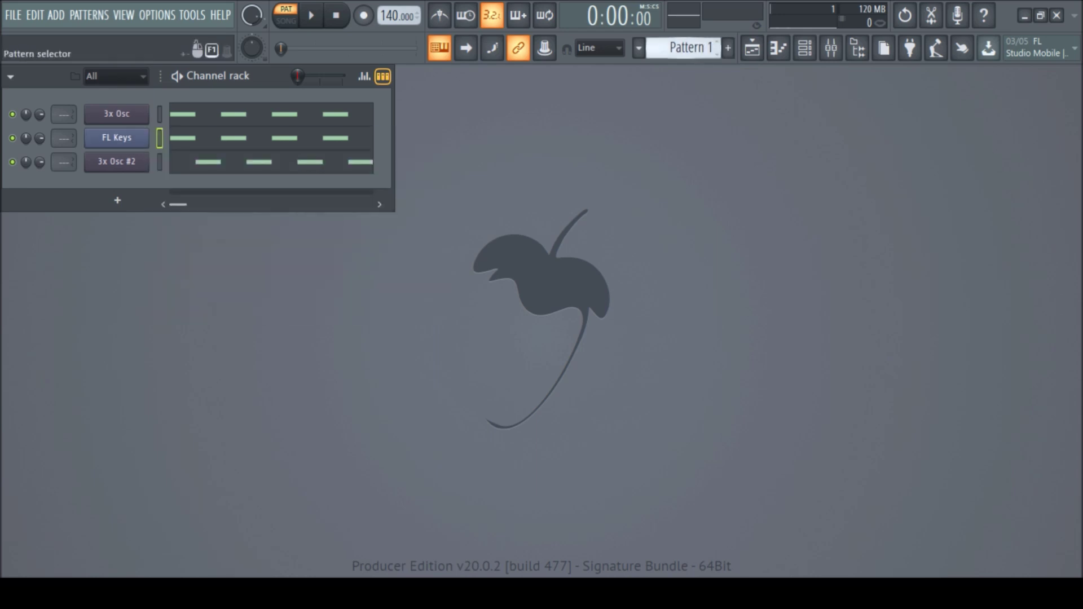
{"action": "scroll", "coordinate": [686, 48], "scroll_direction": "down", "scroll_amount": 1}
{"action": "right_click", "coordinate": [113, 140]}
{"action": "left_click", "coordinate": [298, 164]}
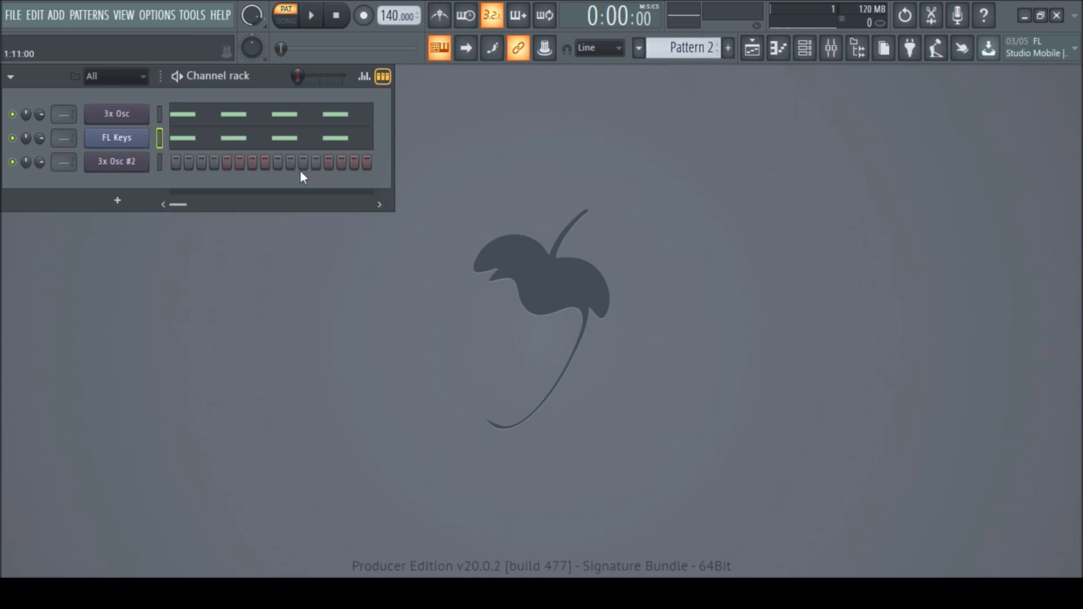
- Copy the 3x Osc #2 notes from Pattern 1 into Pattern 2's 3x Osc #2
{"action": "scroll", "coordinate": [685, 48], "scroll_direction": "up", "scroll_amount": 1}
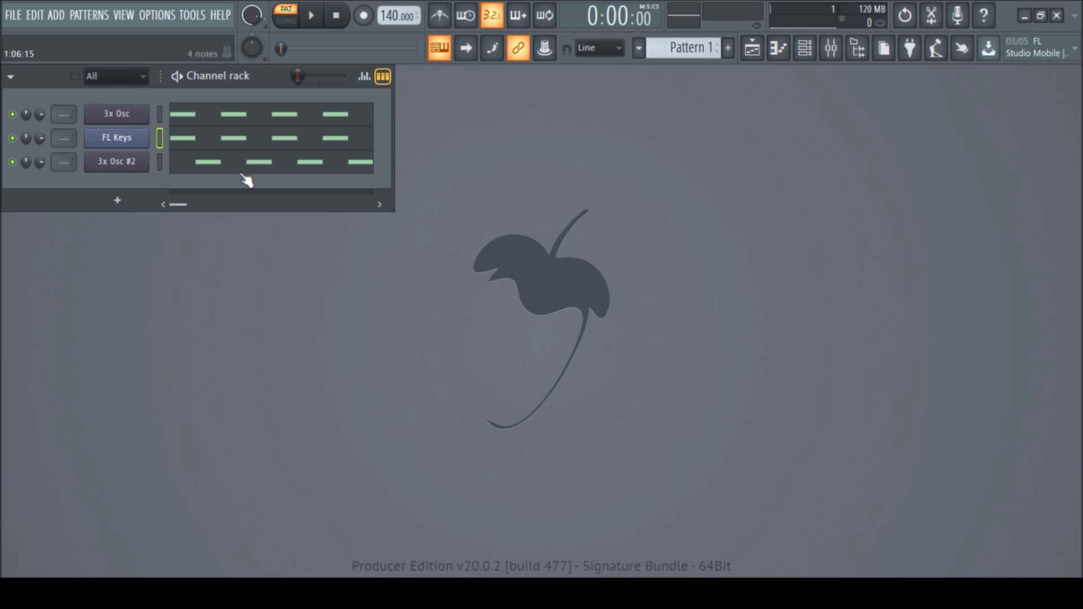
{"action": "right_click", "coordinate": [107, 164]}
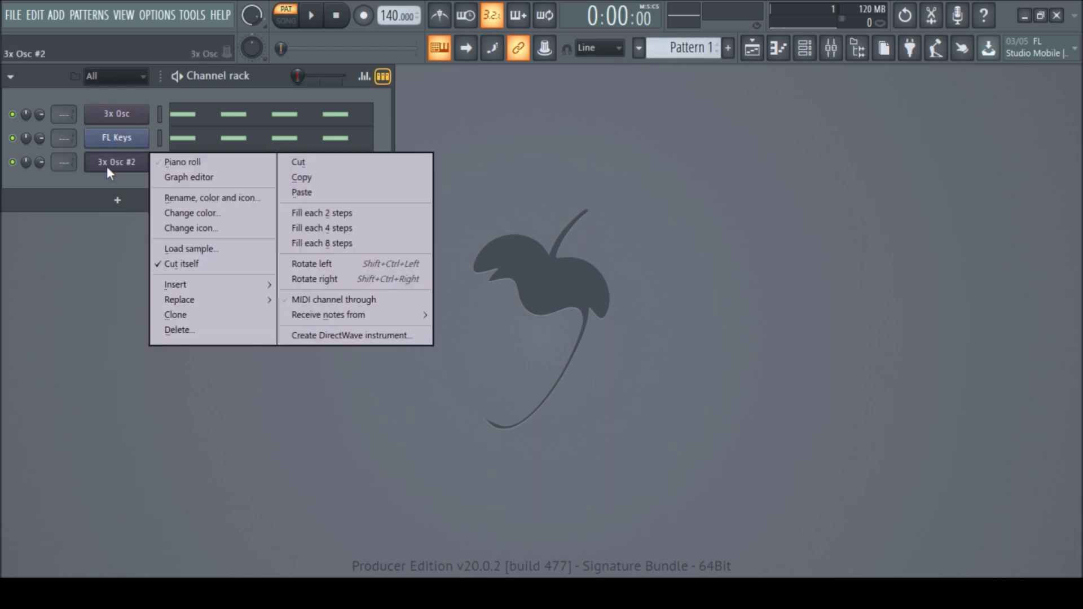
{"action": "left_click", "coordinate": [307, 190]}
{"action": "scroll", "coordinate": [686, 48], "scroll_direction": "down", "scroll_amount": 1}
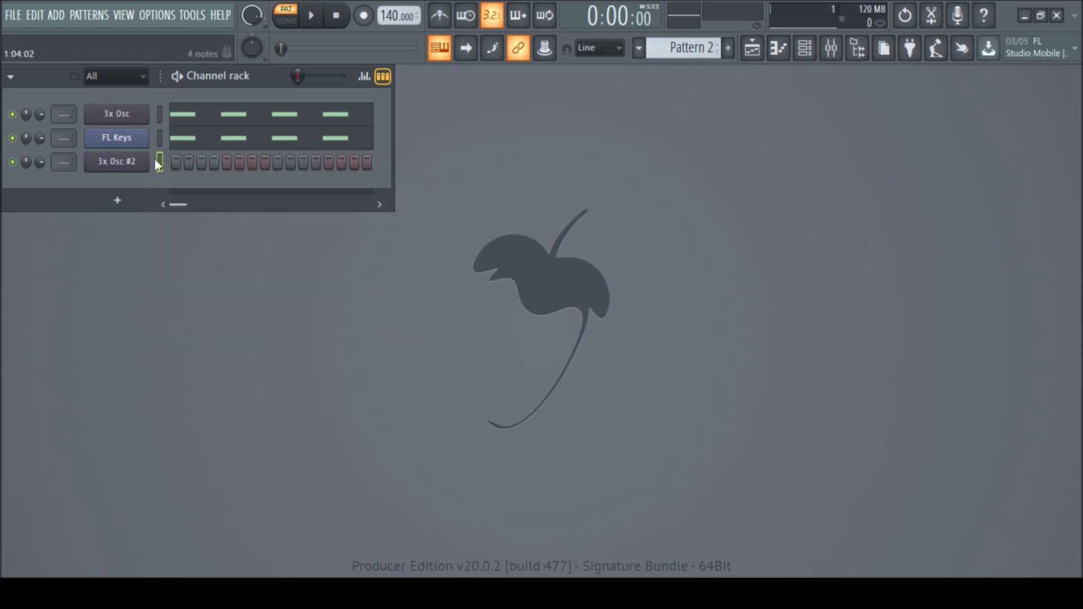
{"action": "right_click", "coordinate": [128, 164]}
{"action": "left_click", "coordinate": [322, 194]}
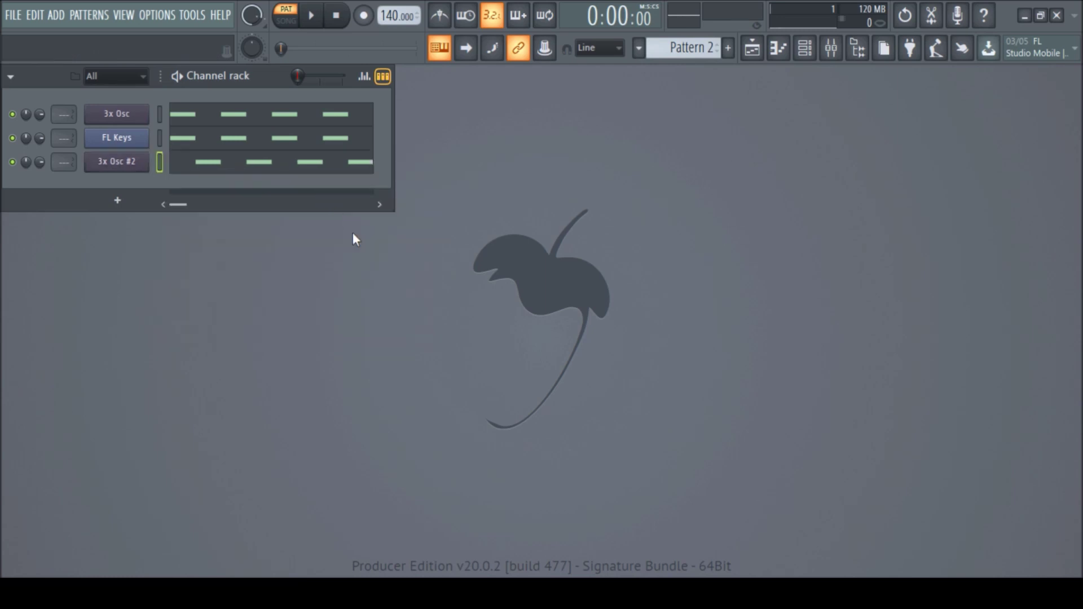
{"action": "left_click", "coordinate": [311, 16]}
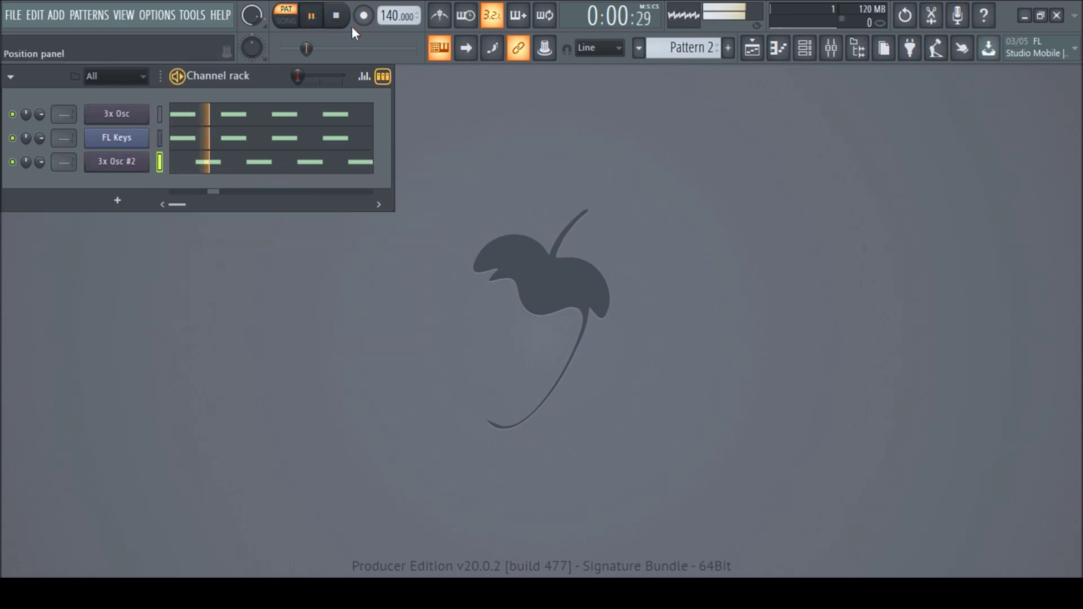
{"action": "key", "text": "space"}
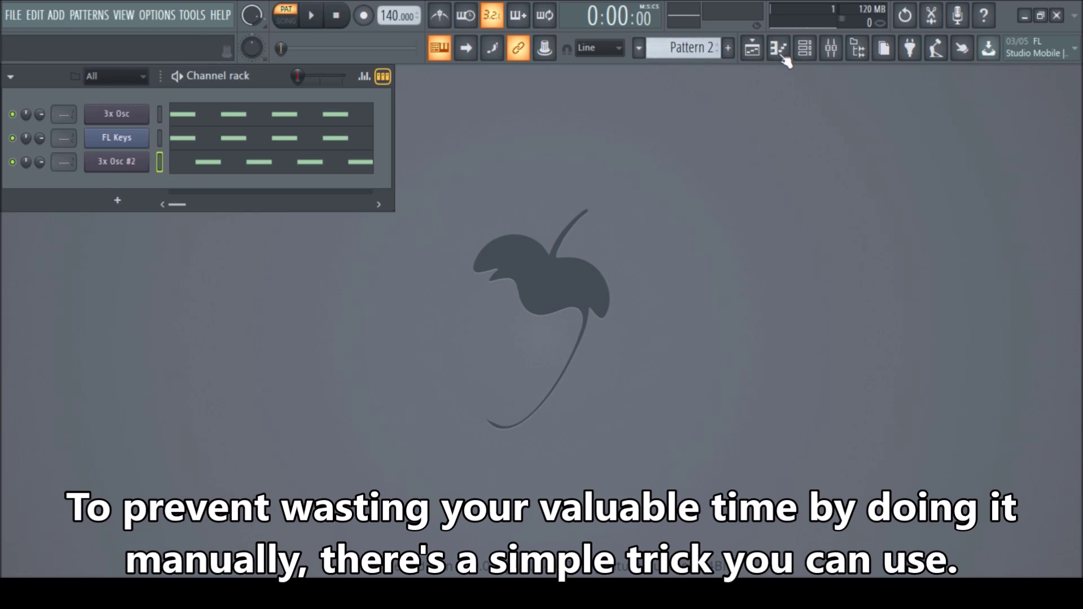
{"action": "left_click", "coordinate": [684, 48]}
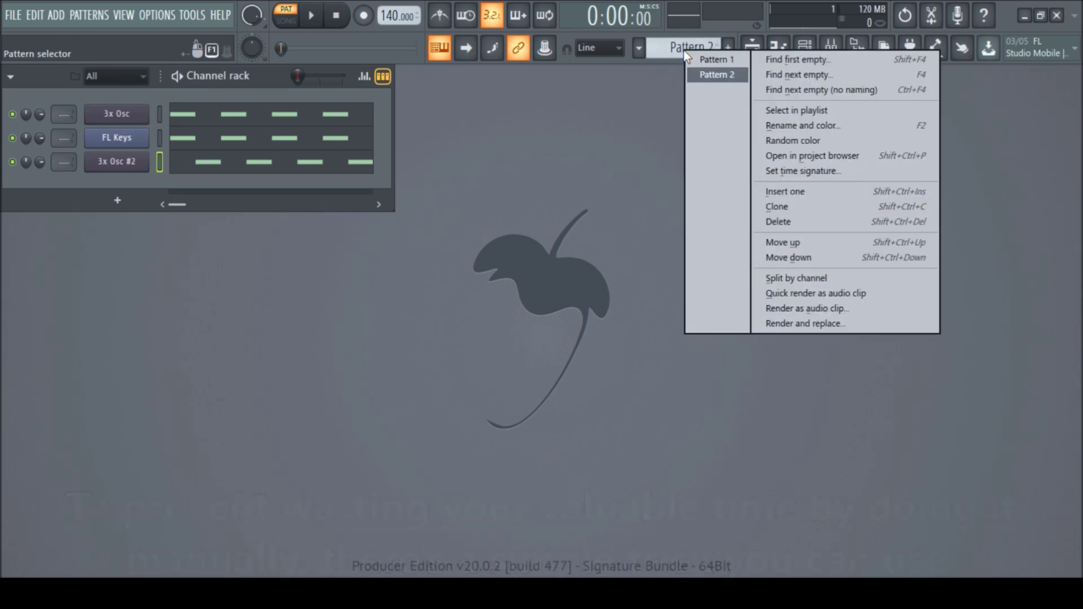
- Clone Pattern 2 as Pattern 3 and flip between them to compare notes
{"action": "left_click", "coordinate": [806, 212]}
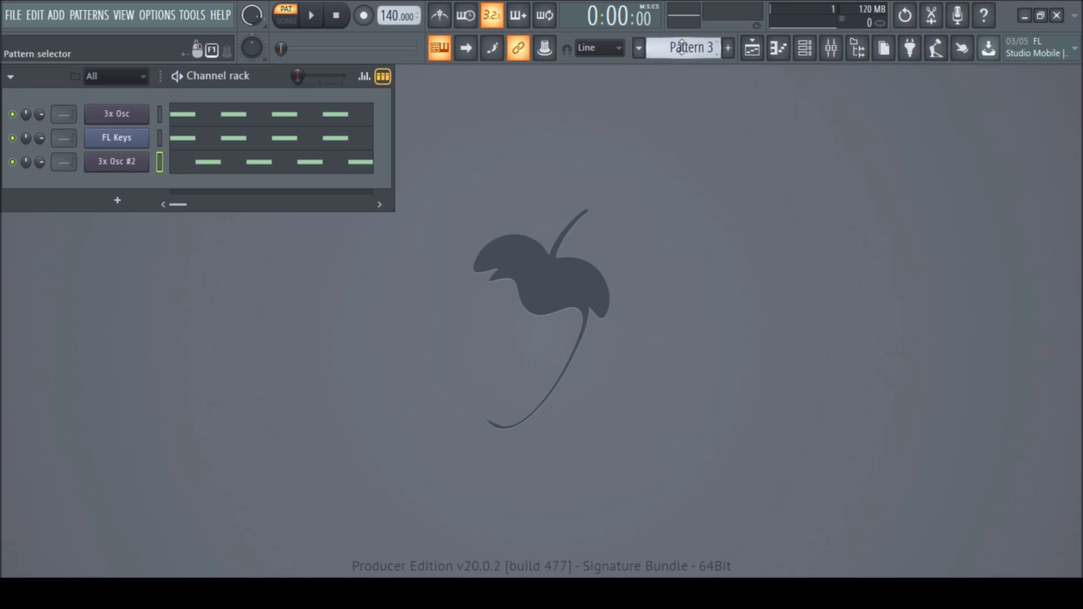
{"action": "scroll", "coordinate": [681, 47], "scroll_direction": "down", "scroll_amount": 1}
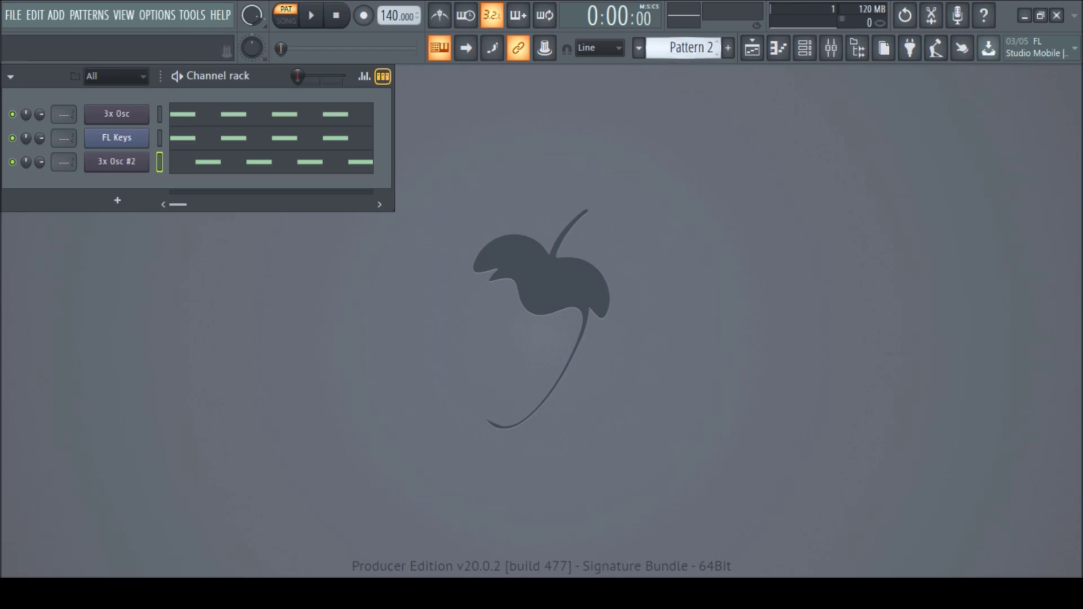
{"action": "scroll", "coordinate": [682, 47], "scroll_direction": "down", "scroll_amount": 1}
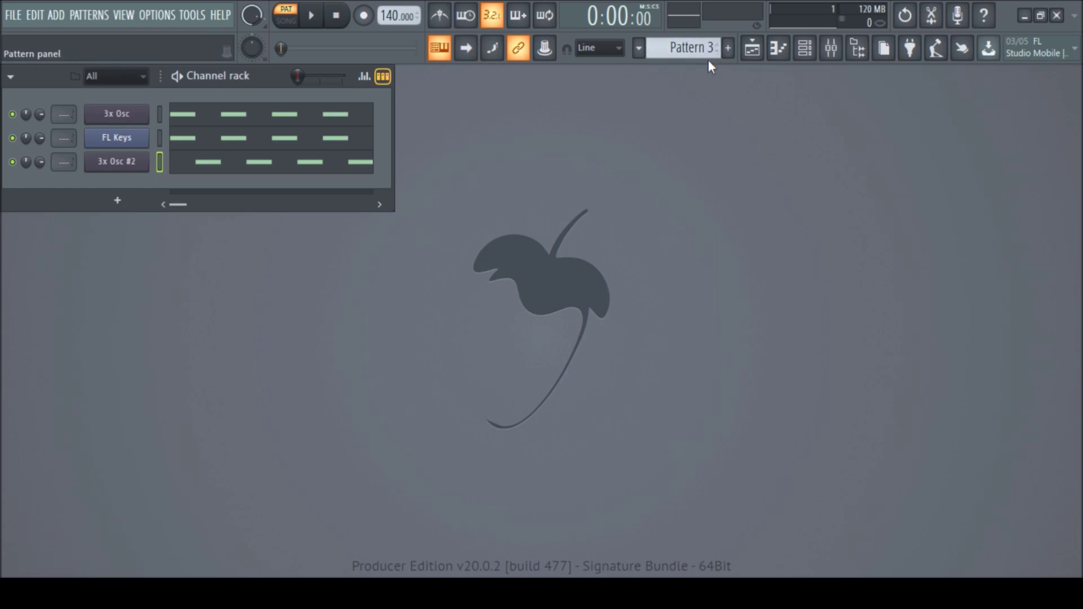
{"action": "scroll", "coordinate": [682, 46], "scroll_direction": "up", "scroll_amount": 1}
{"action": "scroll", "coordinate": [681, 47], "scroll_direction": "down", "scroll_amount": 1}
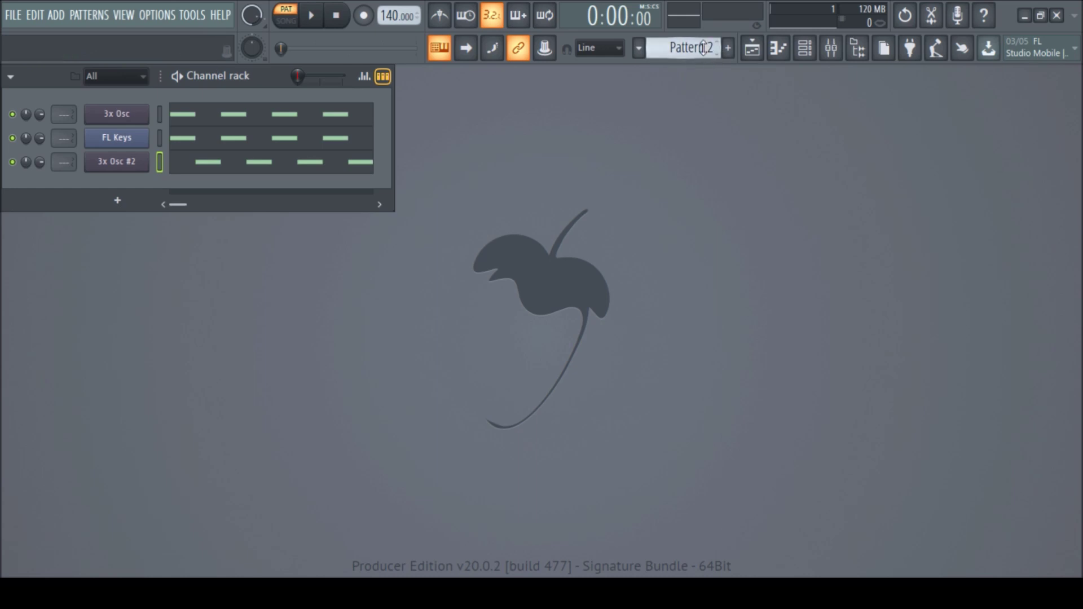
{"action": "scroll", "coordinate": [702, 47], "scroll_direction": "up", "scroll_amount": 1}
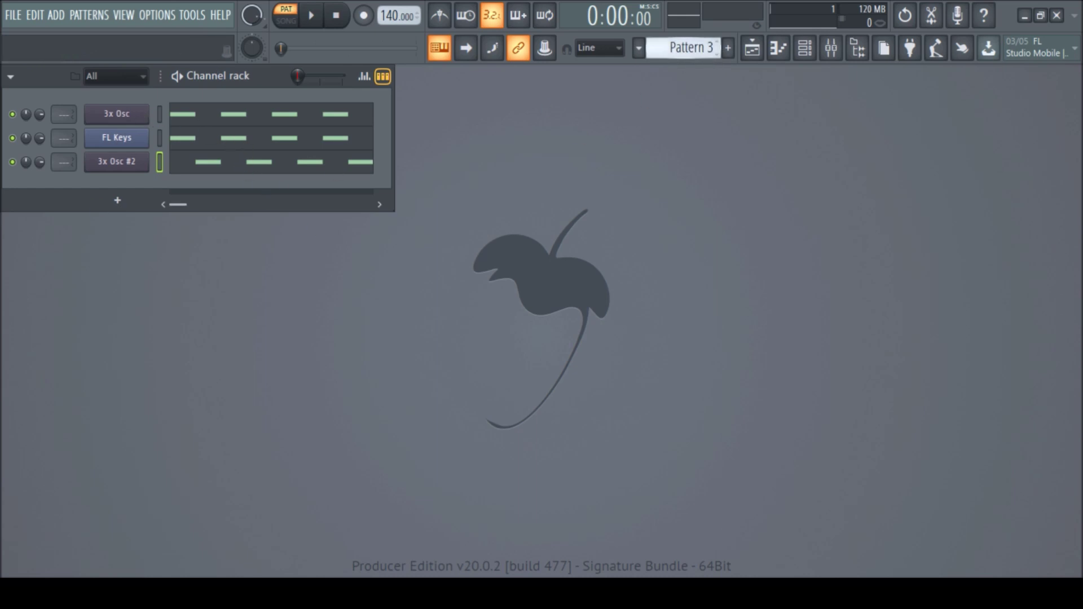